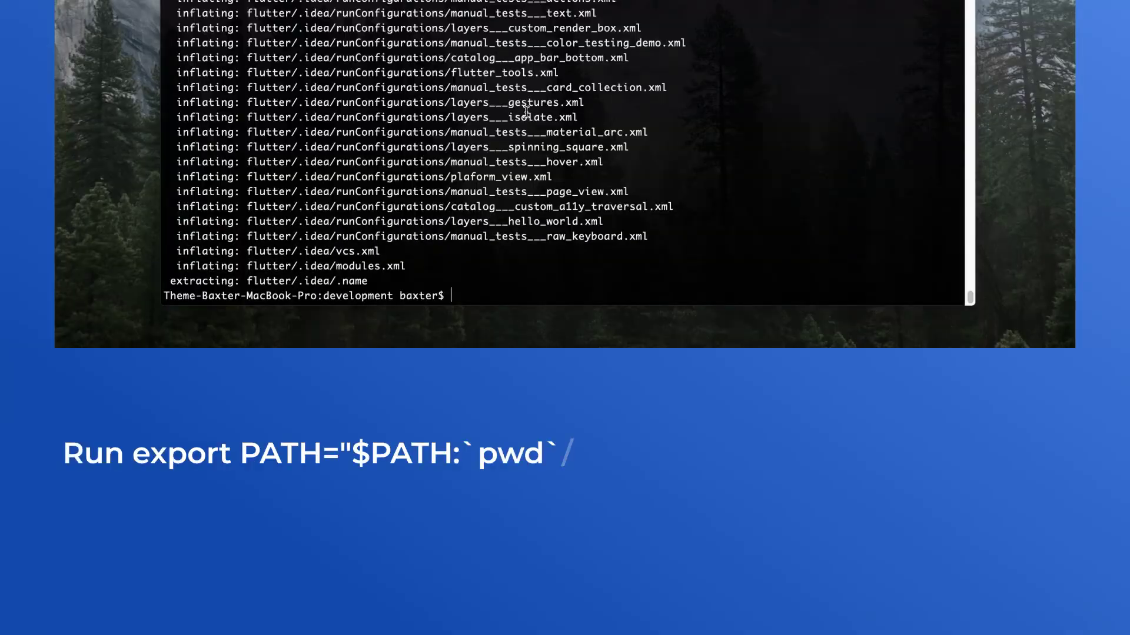
- Run export PATH="$PATH:`pwd`/flutter/bin", then flutter precache and flutter doctor in Terminal
type("export PATH=\"$PATH:`pwd`/flutter/bin\"")
key("Return")
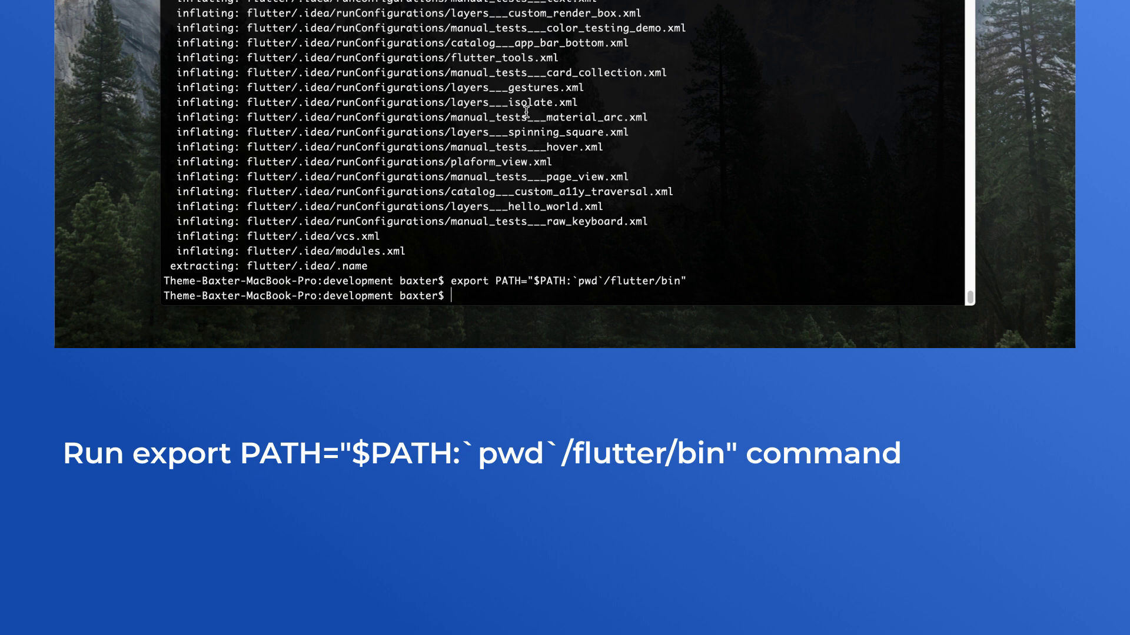
type("flutter precache")
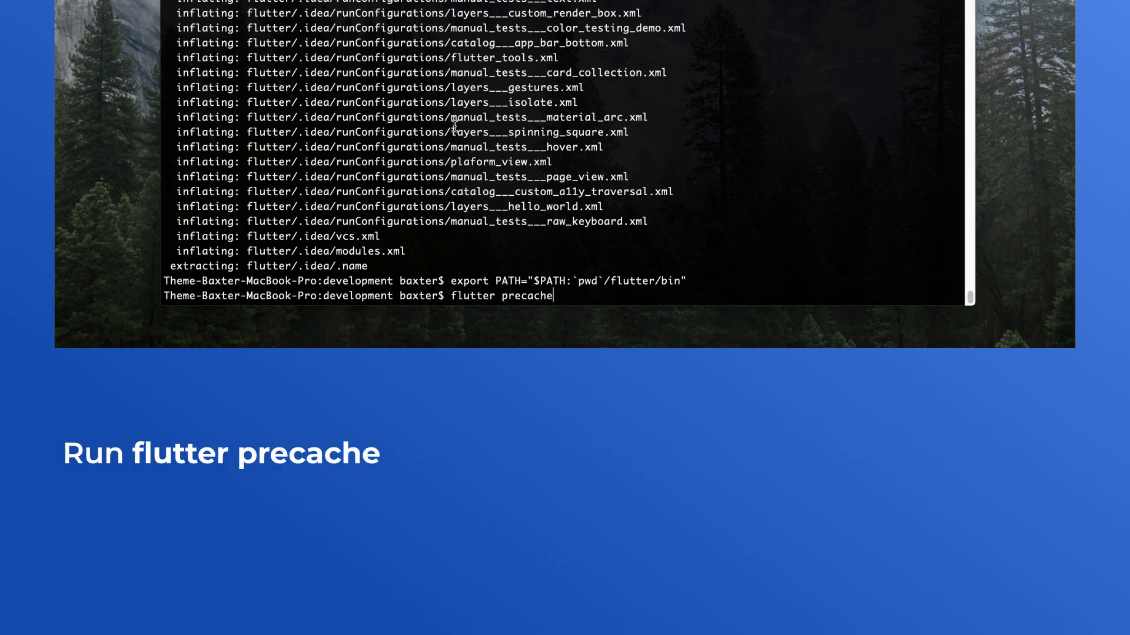
key("Return")
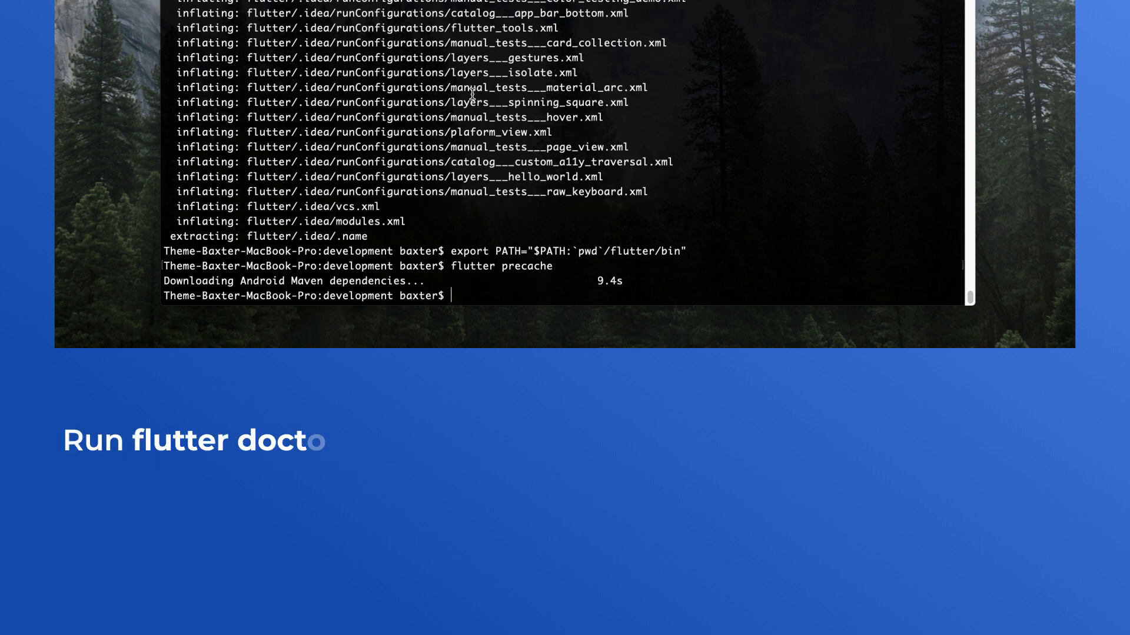
type("flutter doctor")
key("Return")
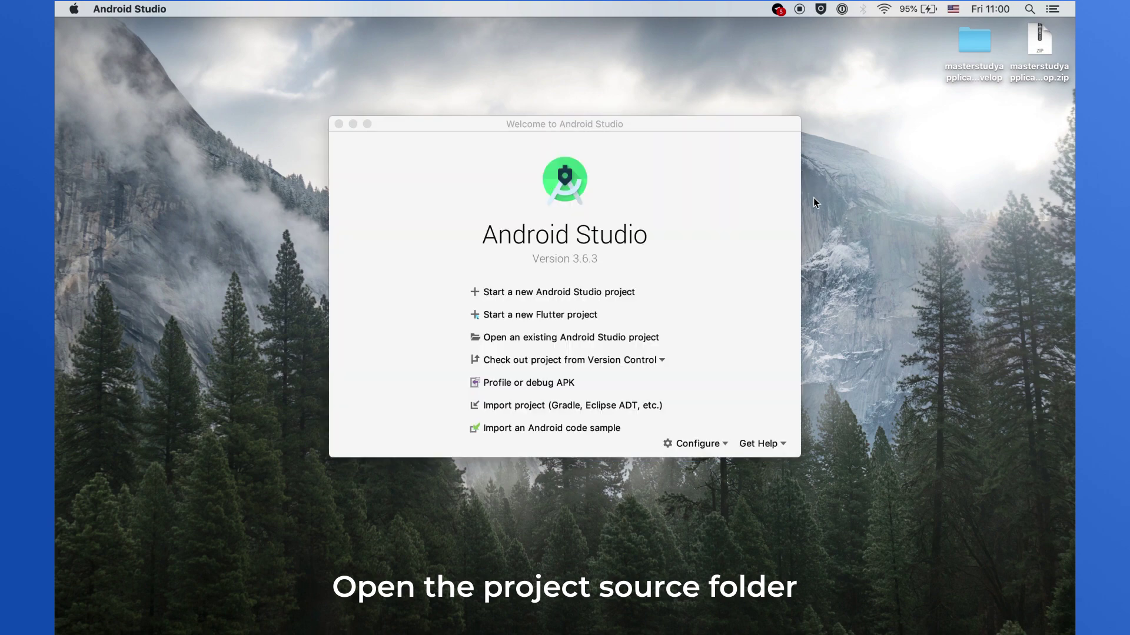
- Open the masterstudyapplication-develop folder on the Desktop as an existing Android Studio project
left_click(622, 337)
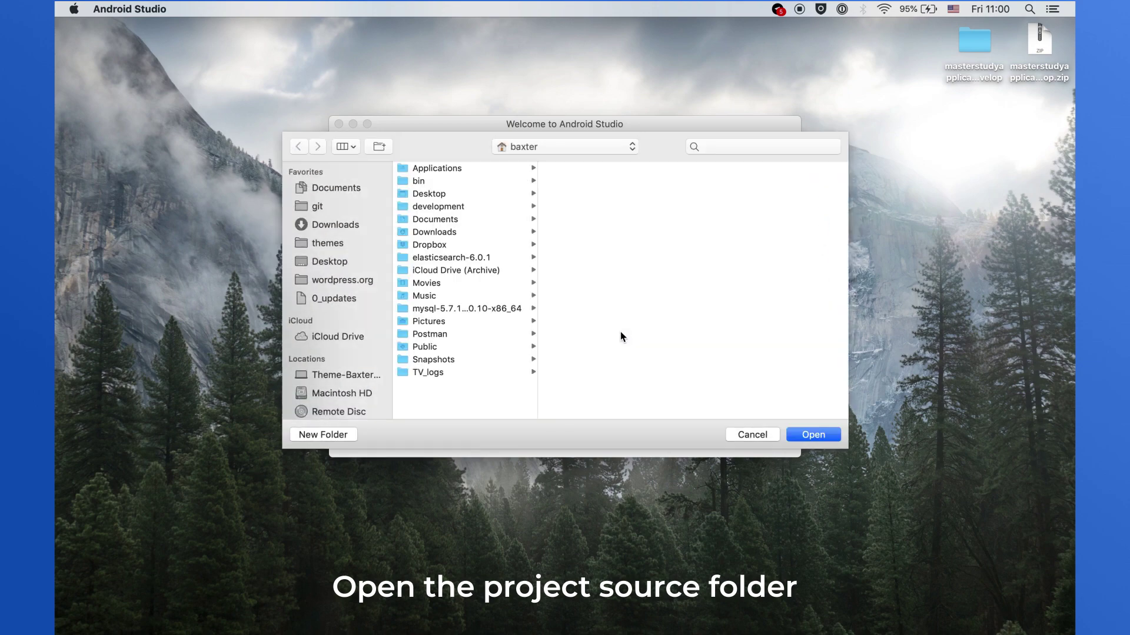
left_click(454, 196)
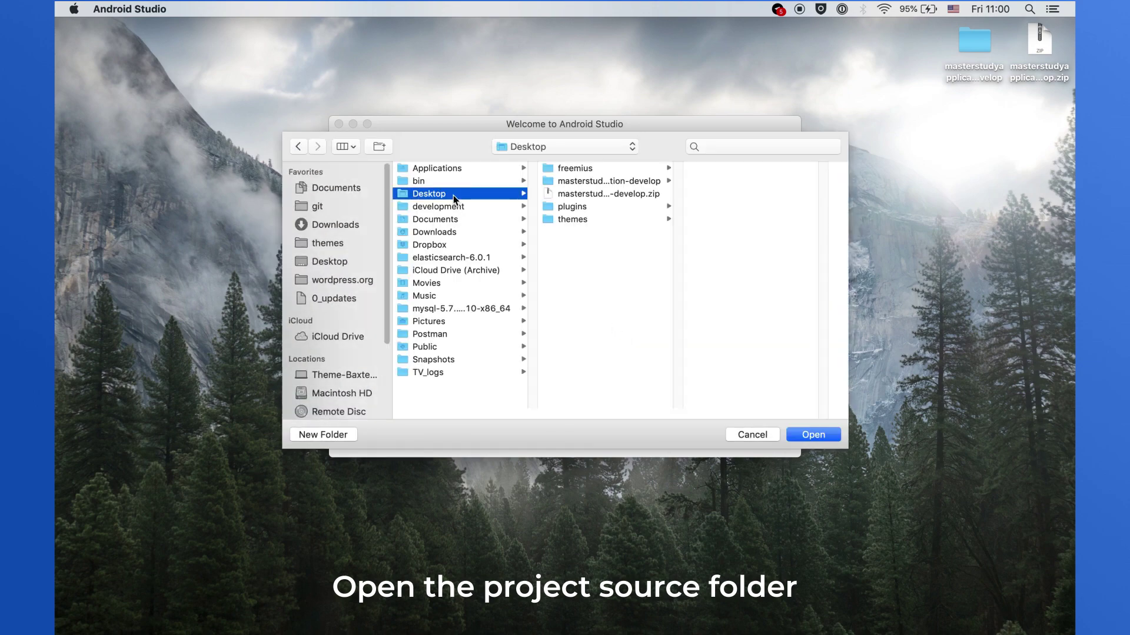
left_click(605, 182)
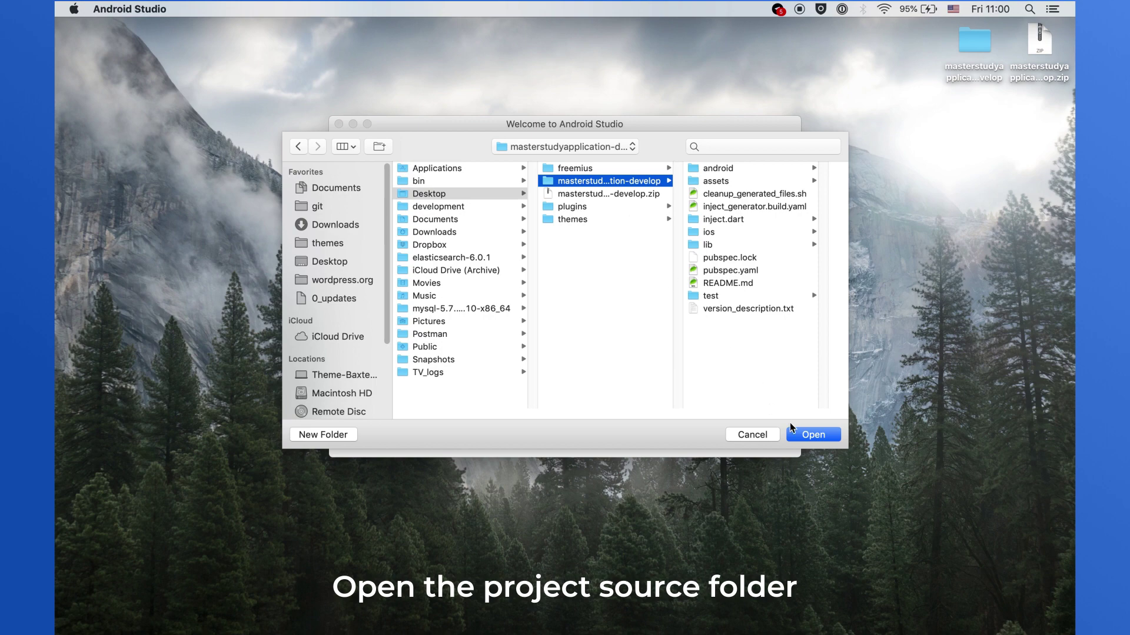
left_click(802, 433)
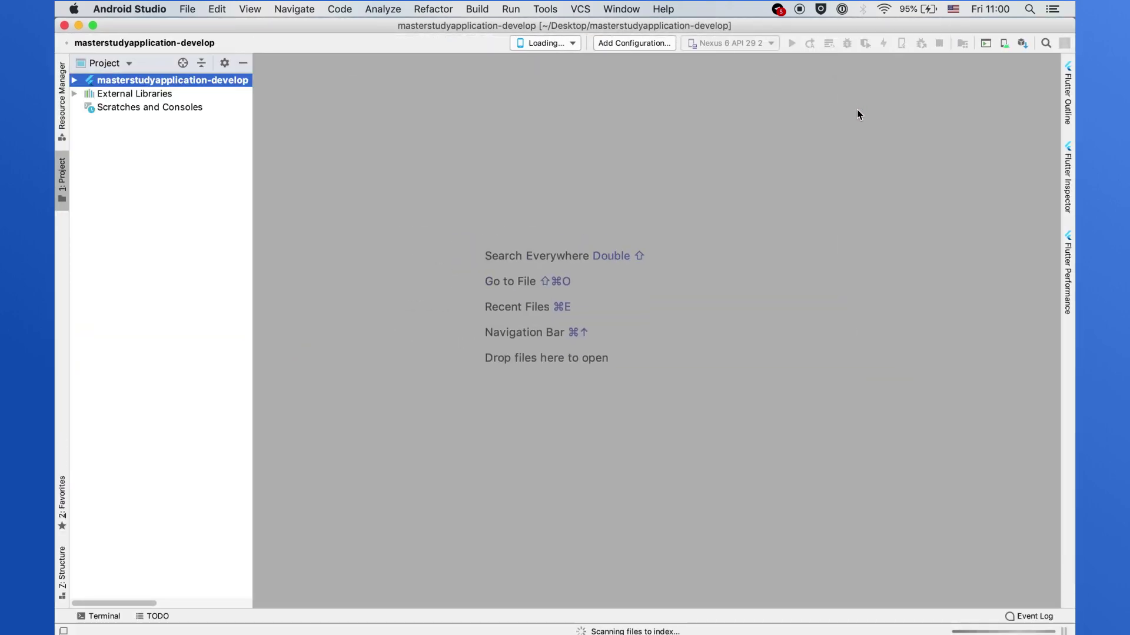
- Go to the Android SDK page under System Settings in Preferences
left_click(130, 9)
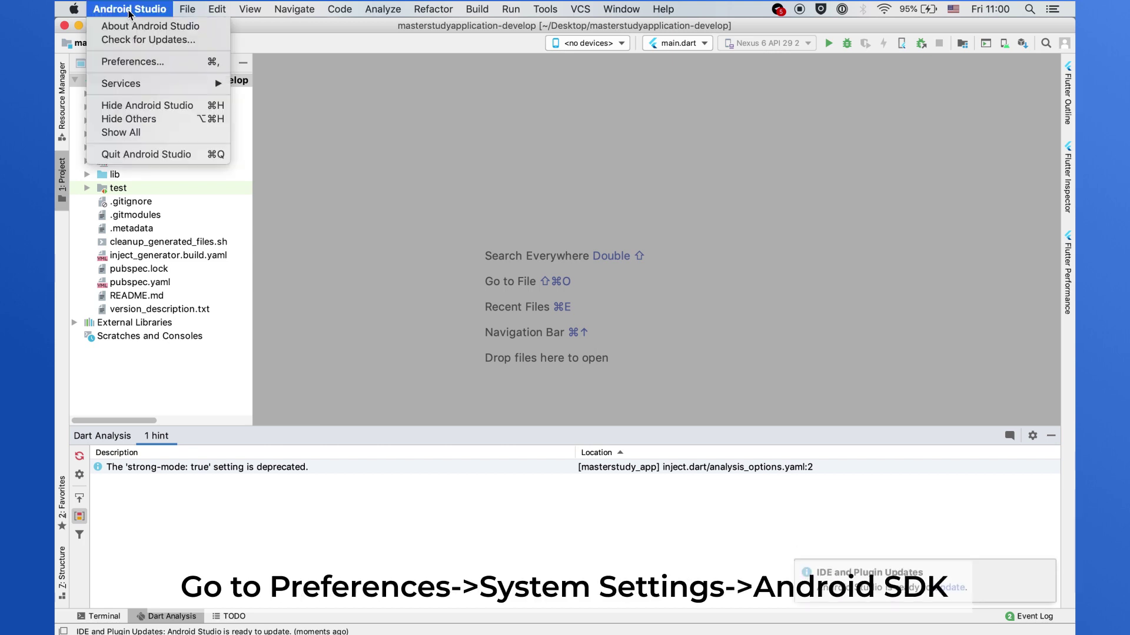
left_click(132, 61)
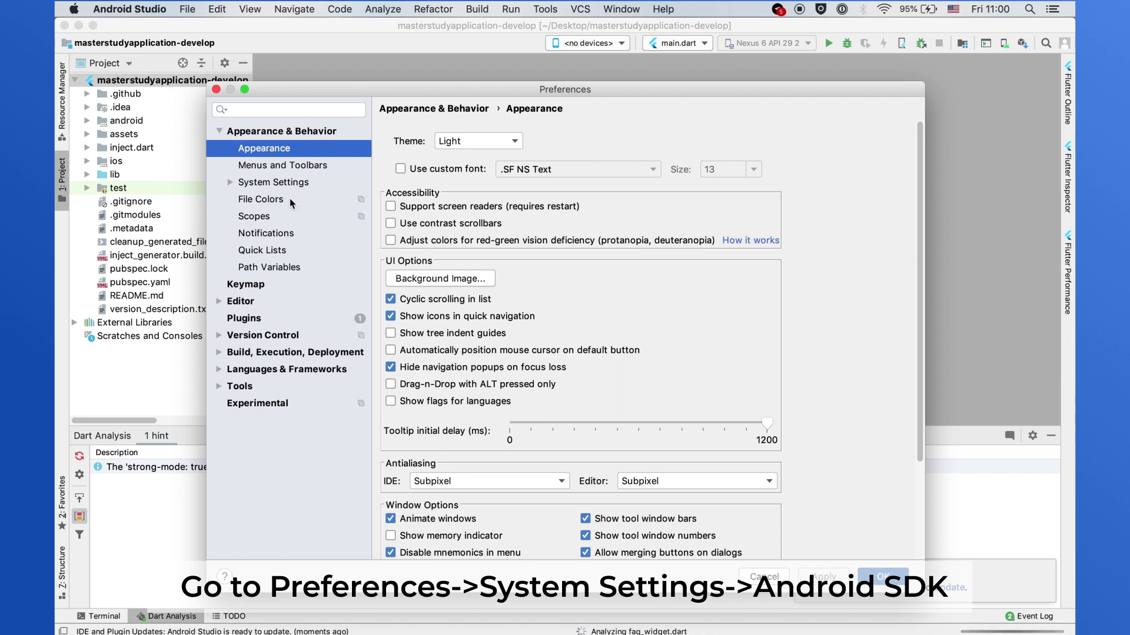
left_click(231, 183)
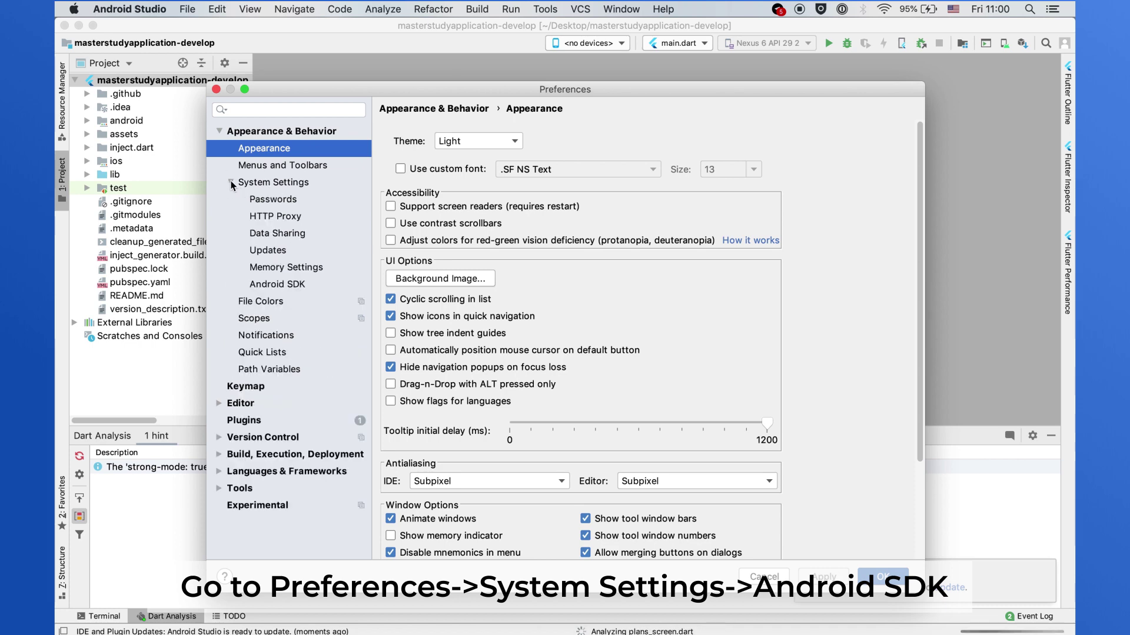
left_click(275, 286)
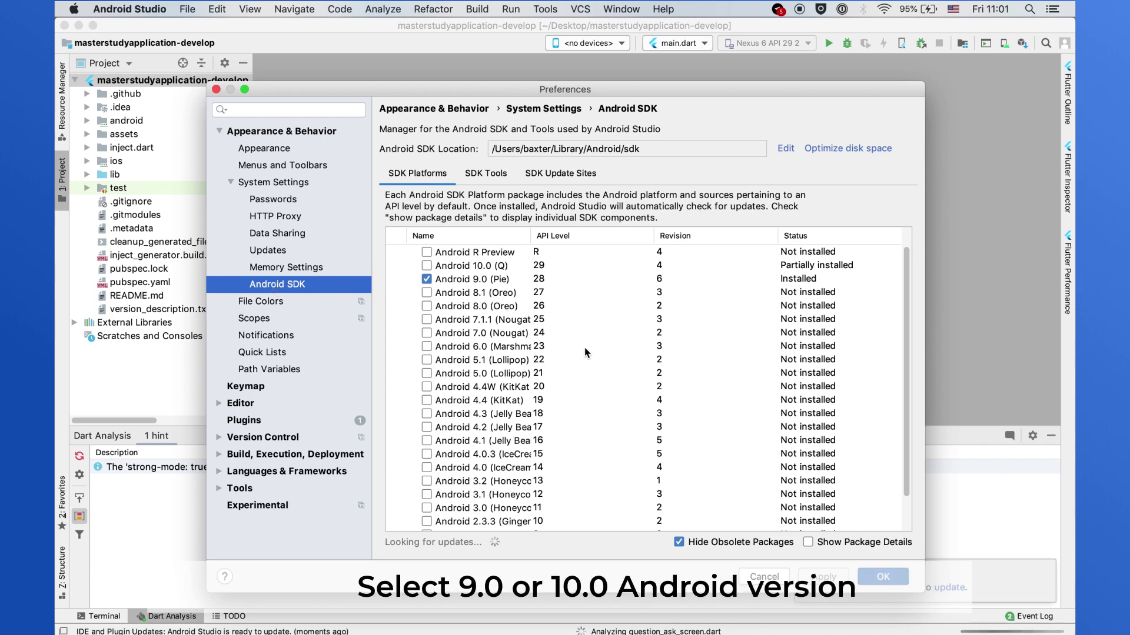
- Show package details to check the Android 10.0 and 9.0 platforms, then review SDK Tools
left_click(808, 543)
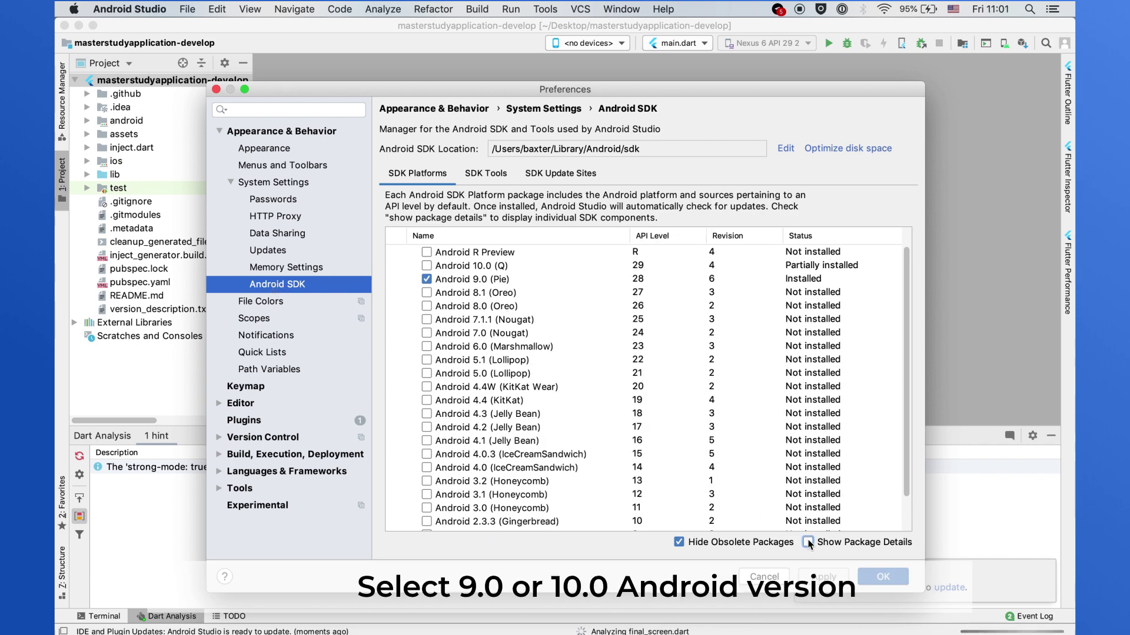
scroll(495, 510, "down", 2)
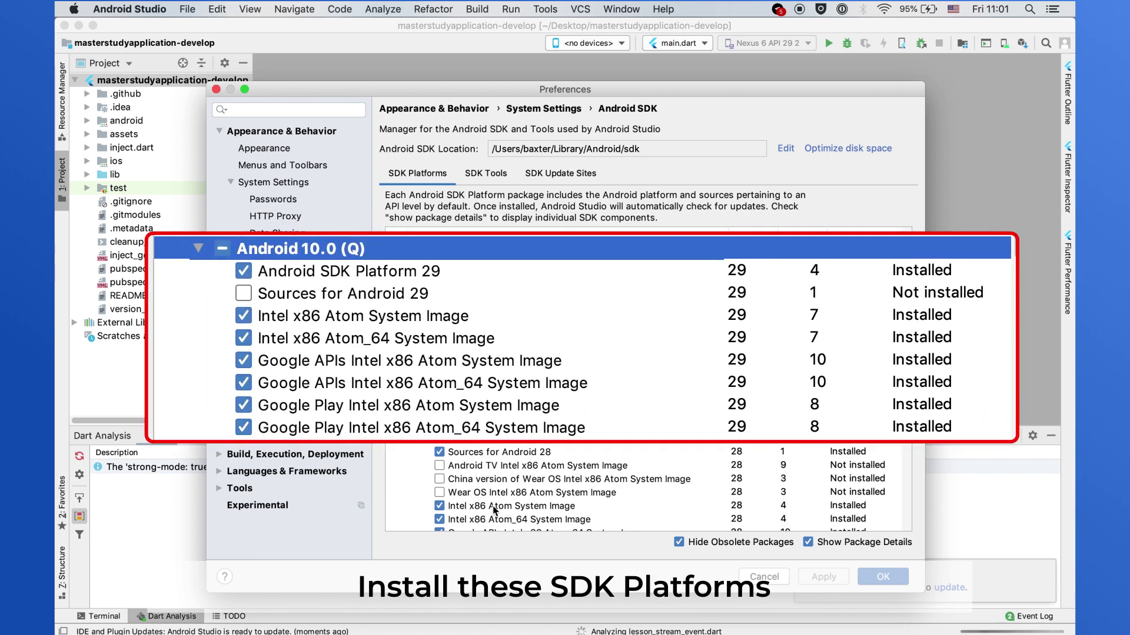
scroll(494, 510, "up", 3)
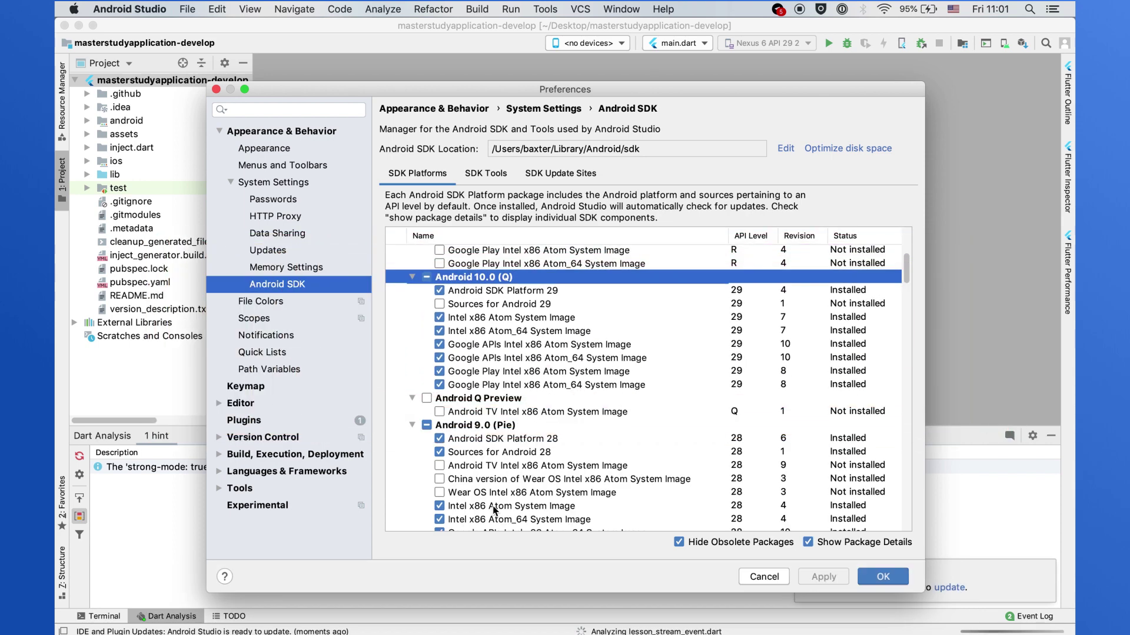
scroll(493, 509, "down", 1)
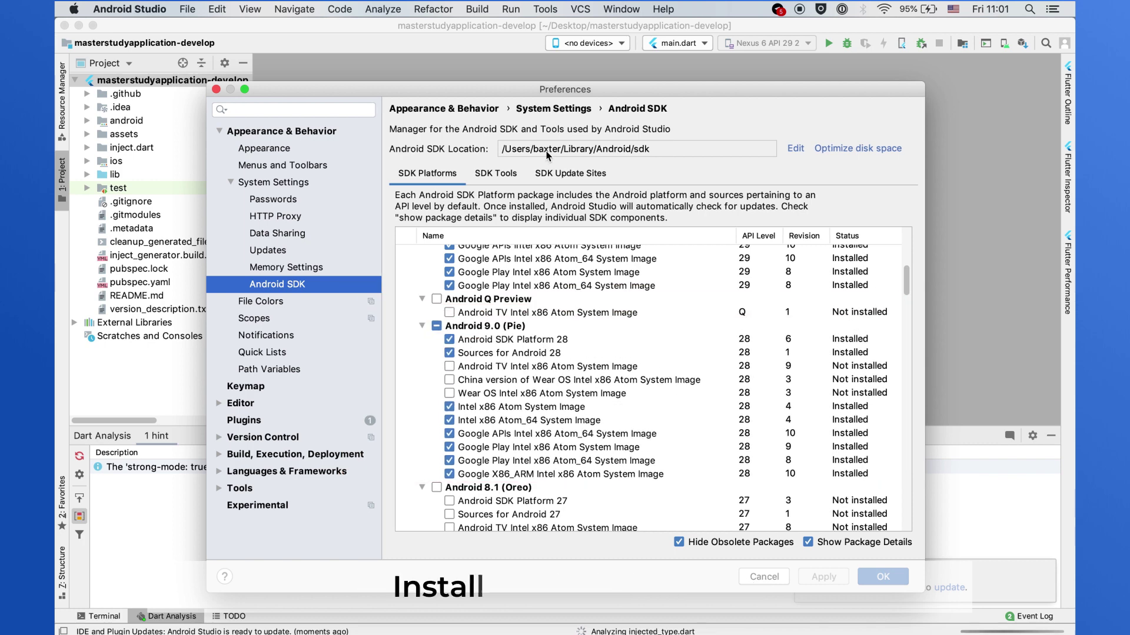
left_click(503, 176)
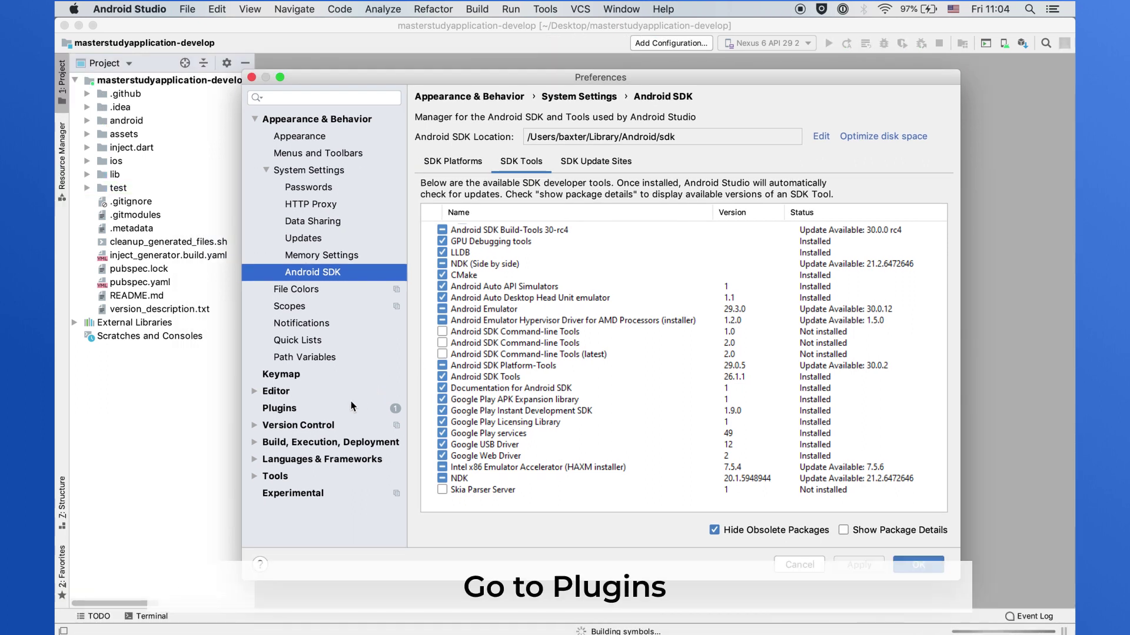
- Install the Flutter plugin from the Marketplace, accepting its Dart dependency
left_click(352, 408)
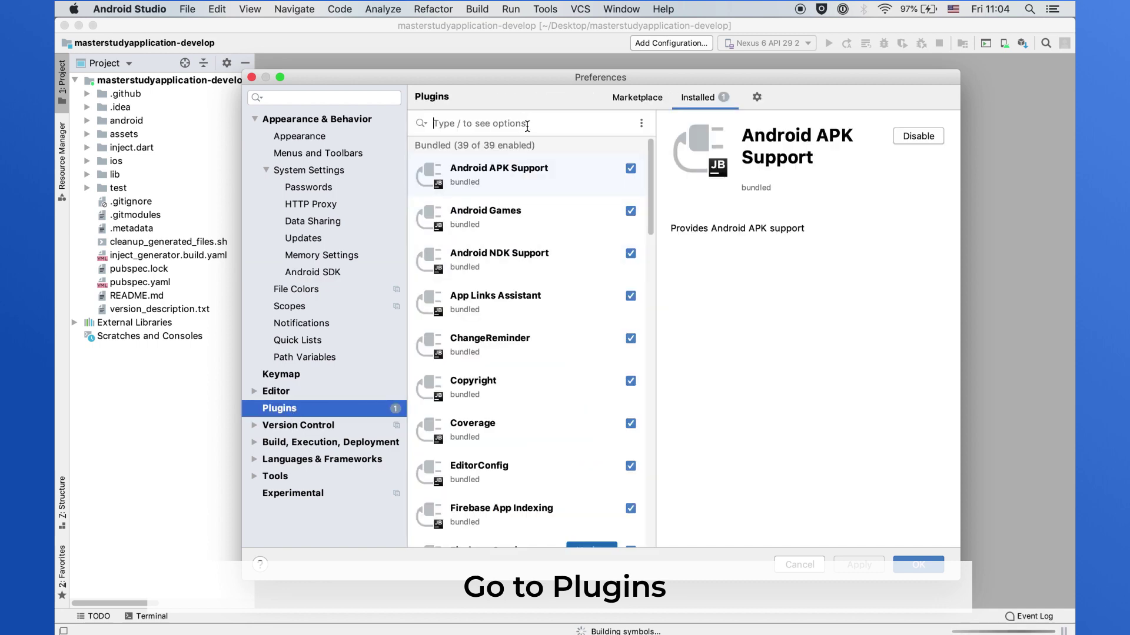
type("Flutter")
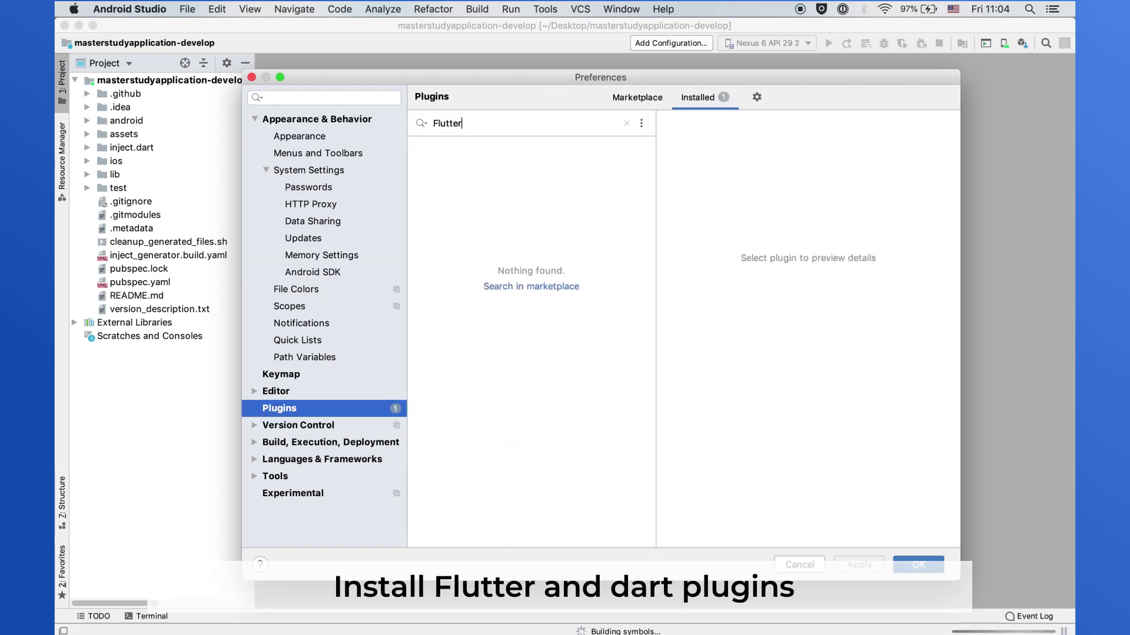
left_click(531, 286)
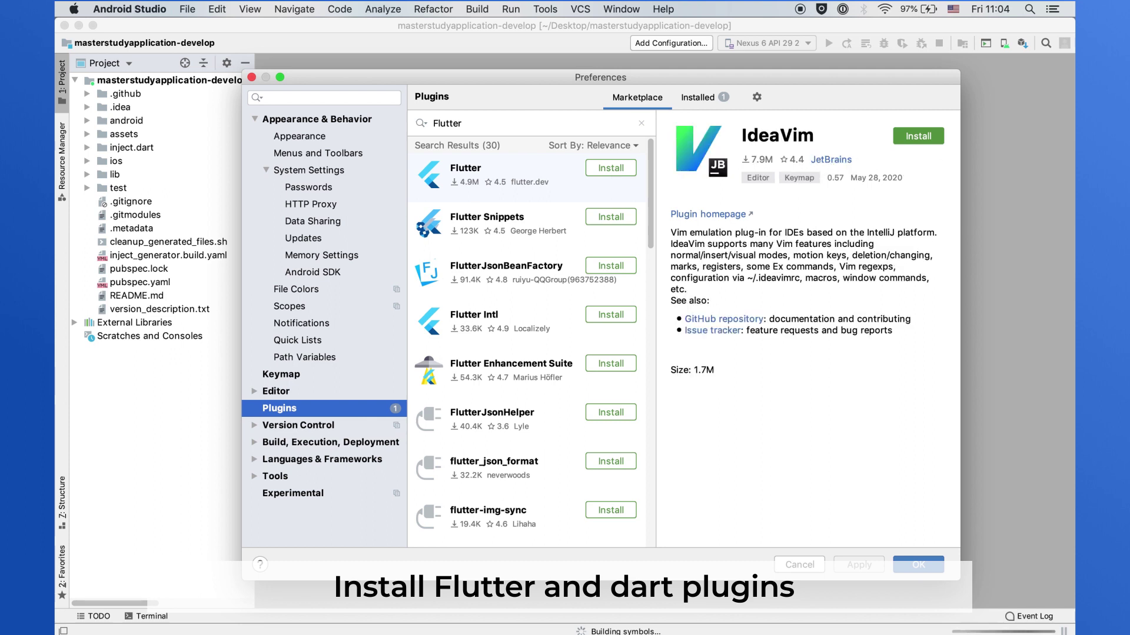
left_click(612, 169)
left_click(711, 172)
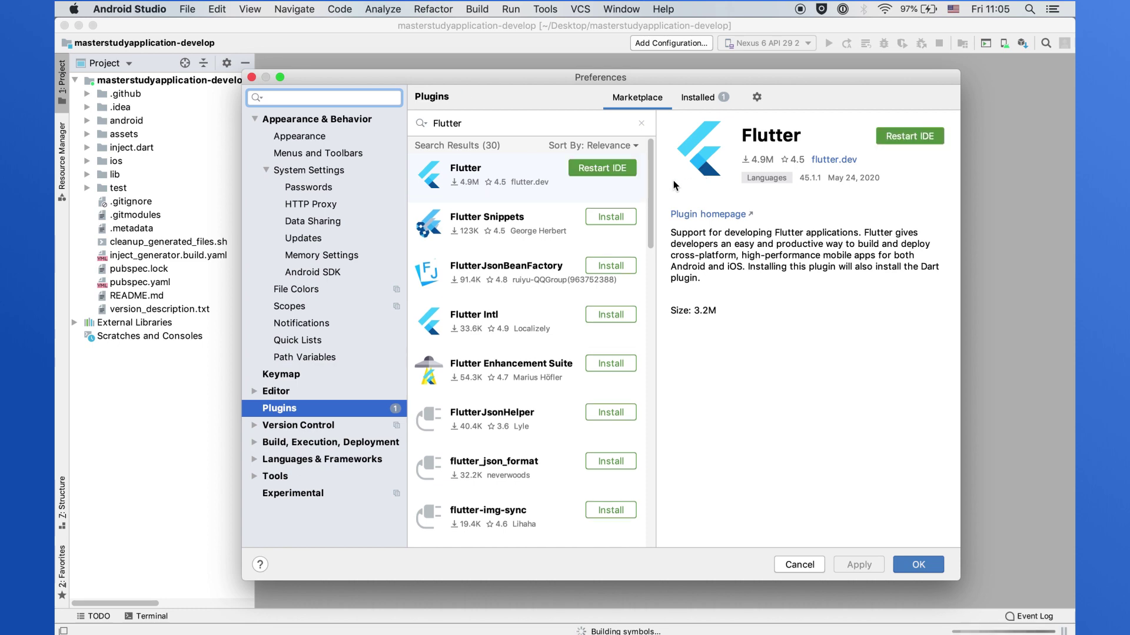
- Search the Marketplace for Dart, then restart the IDE to activate the plugins
double_click(500, 122)
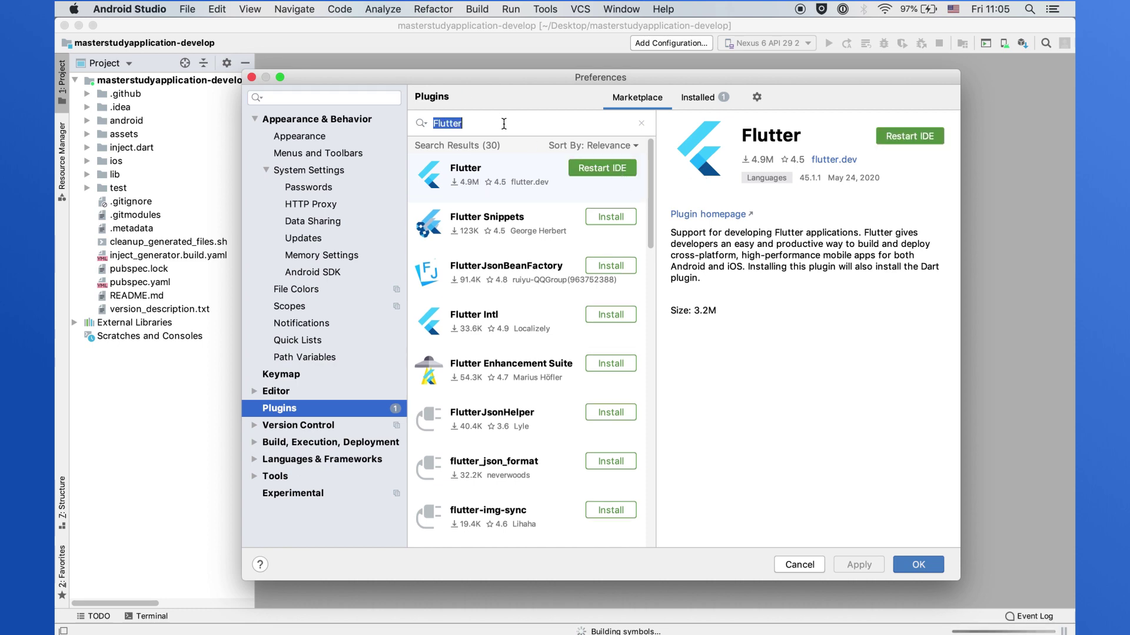
type("Dart")
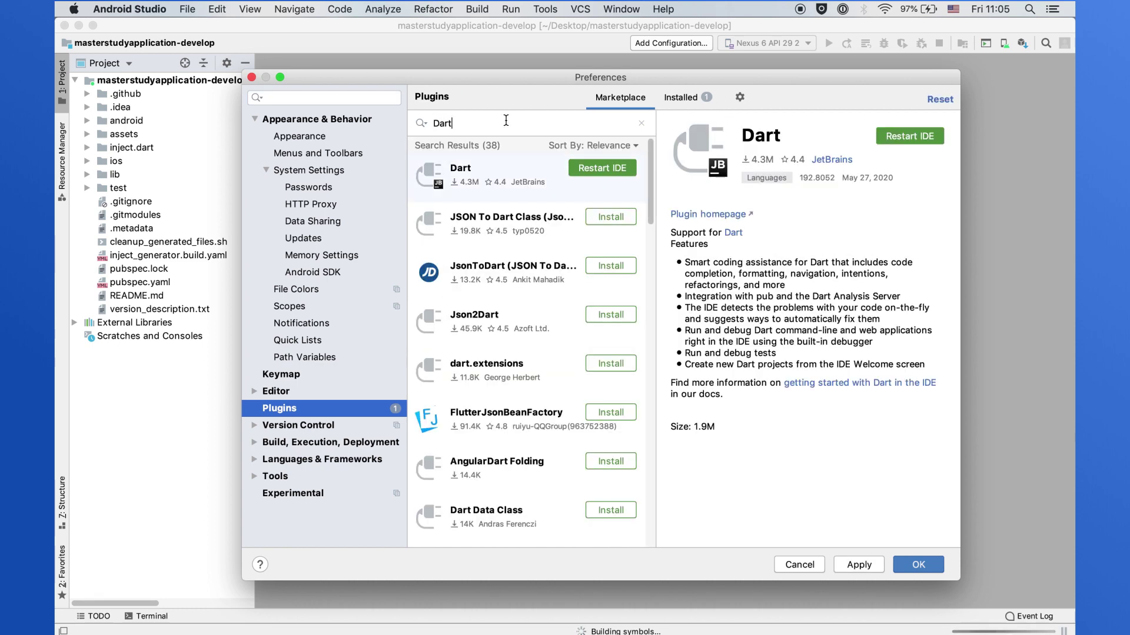
left_click(897, 140)
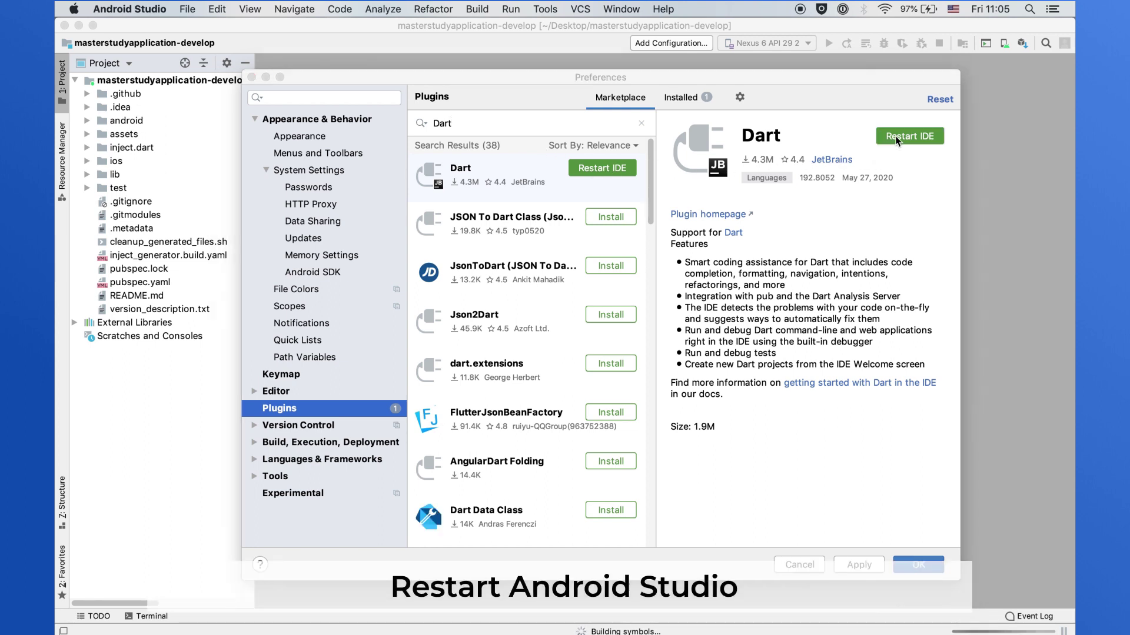
left_click(719, 164)
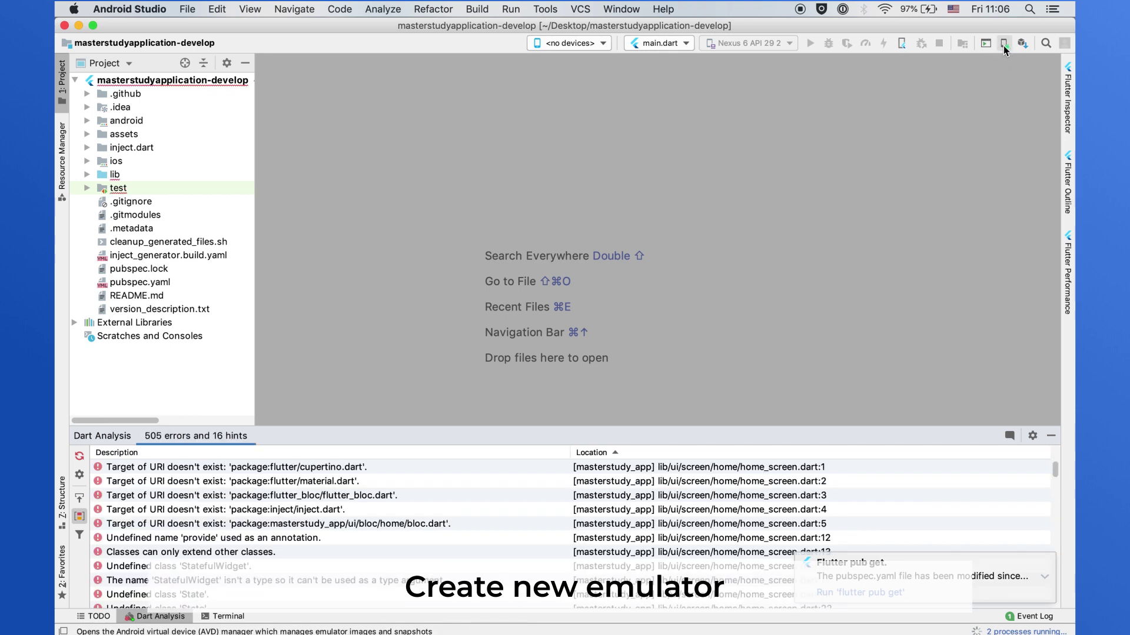
- Start creating a new virtual device in the AVD Manager
left_click(1005, 43)
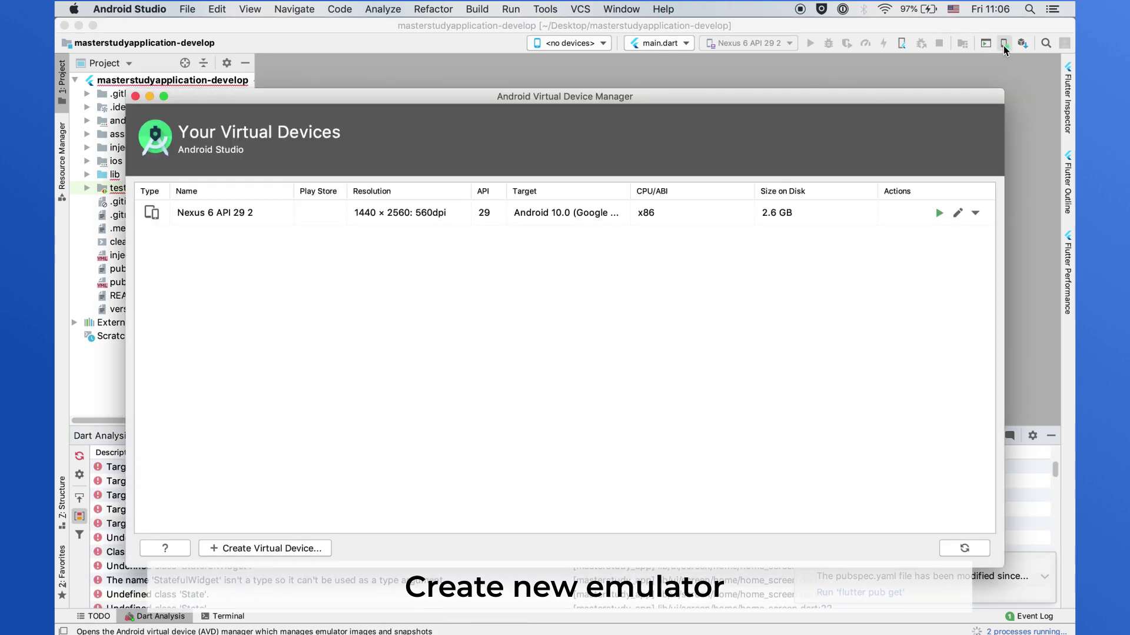
left_click_drag(955, 96, 980, 75)
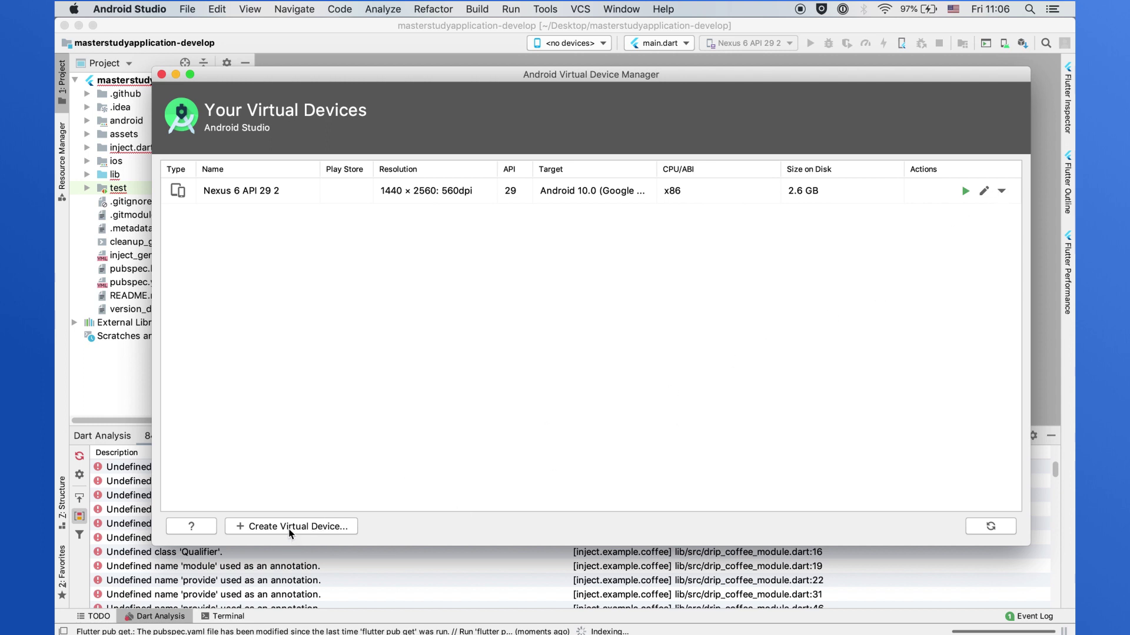
left_click(289, 528)
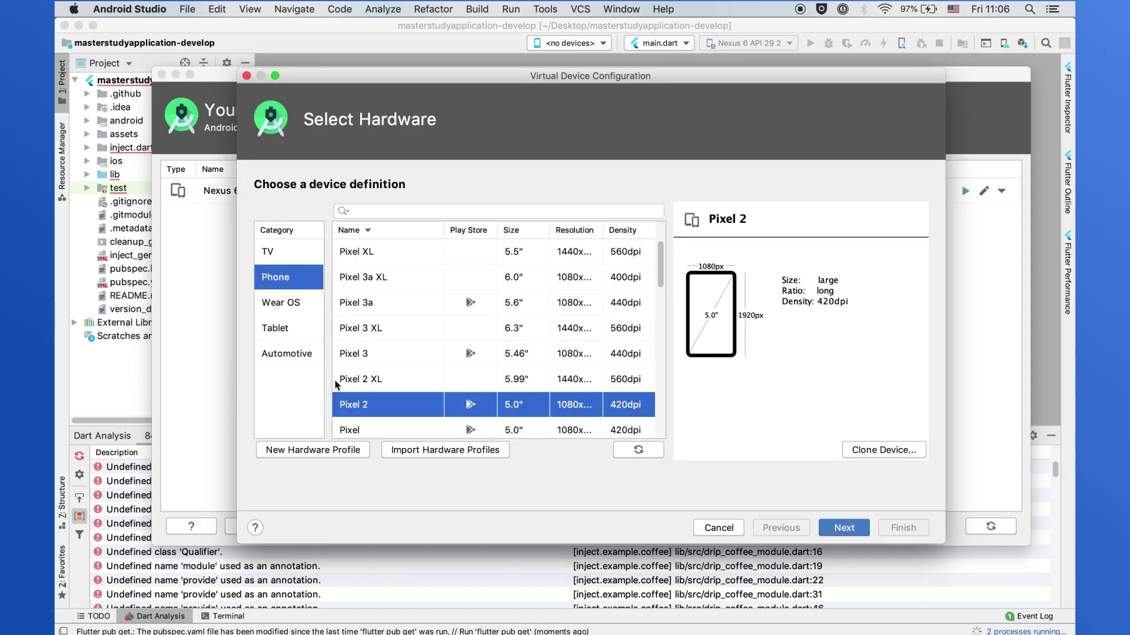
scroll(398, 388, "down", 8)
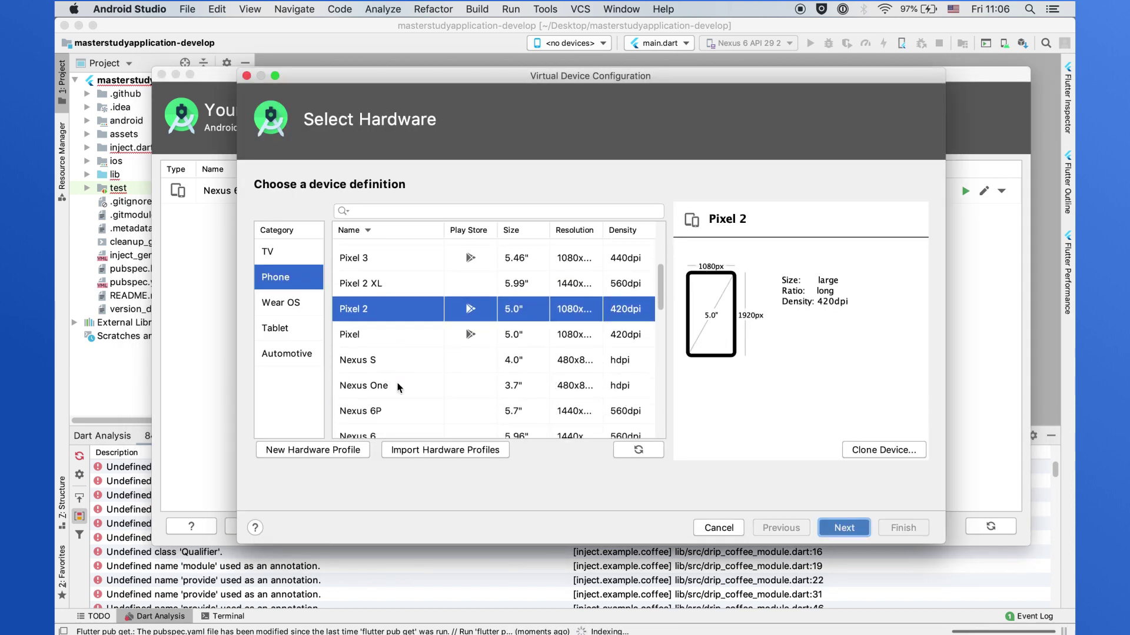
scroll(391, 297, "up", 5)
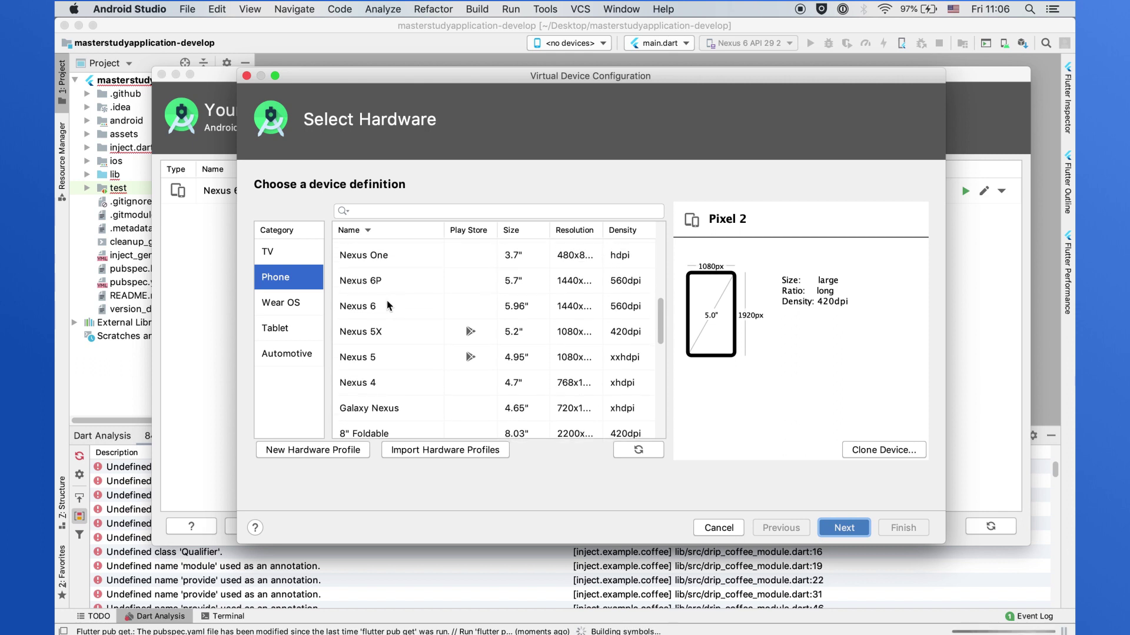
- Create a Nexus 6P device with the Q API 29 image and Hardware - GLES 2.0 graphics
left_click(388, 285)
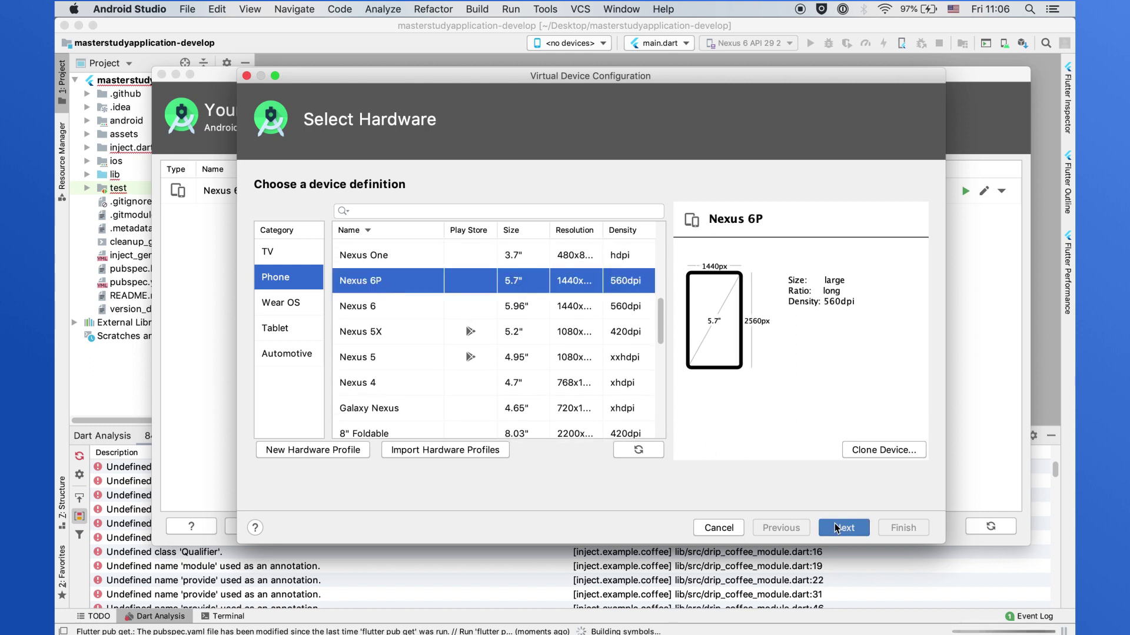
left_click(839, 530)
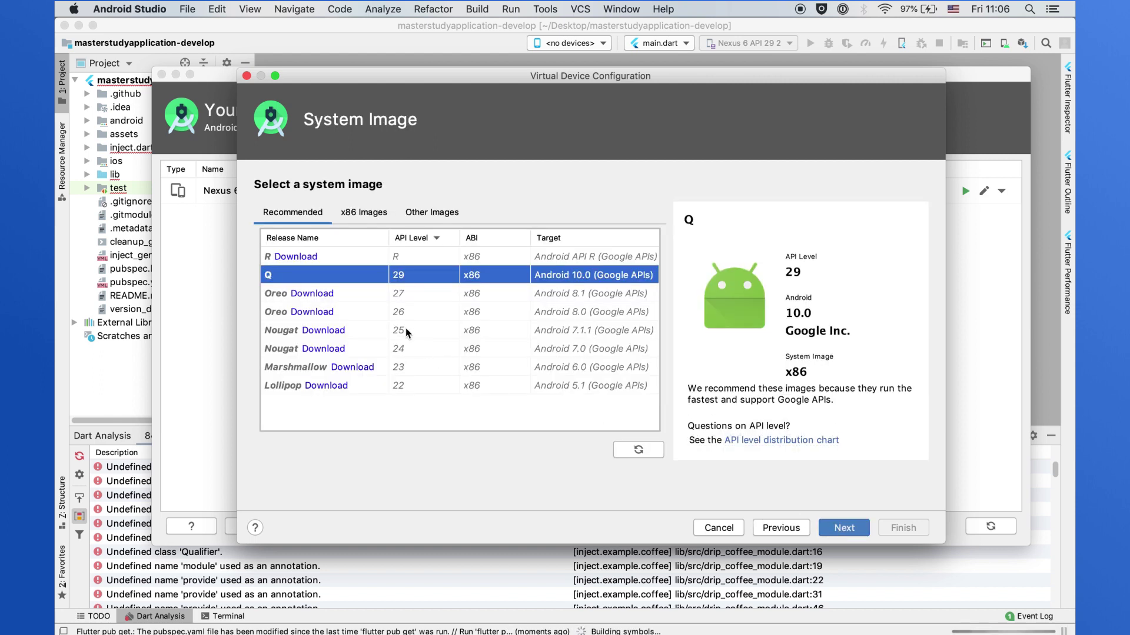
left_click(843, 527)
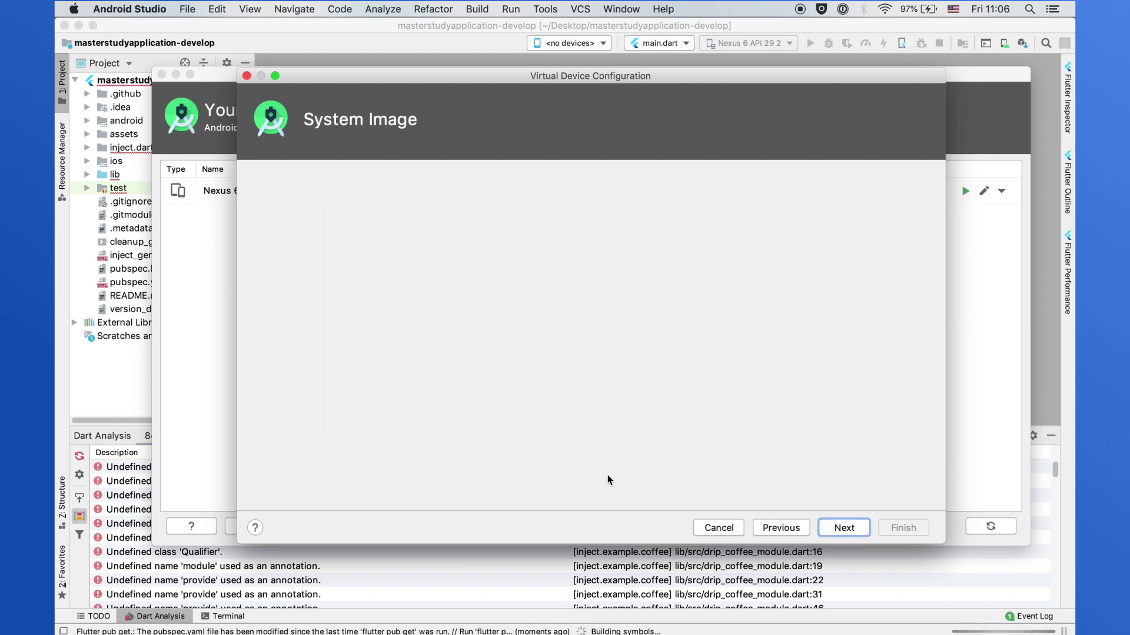
left_click(483, 409)
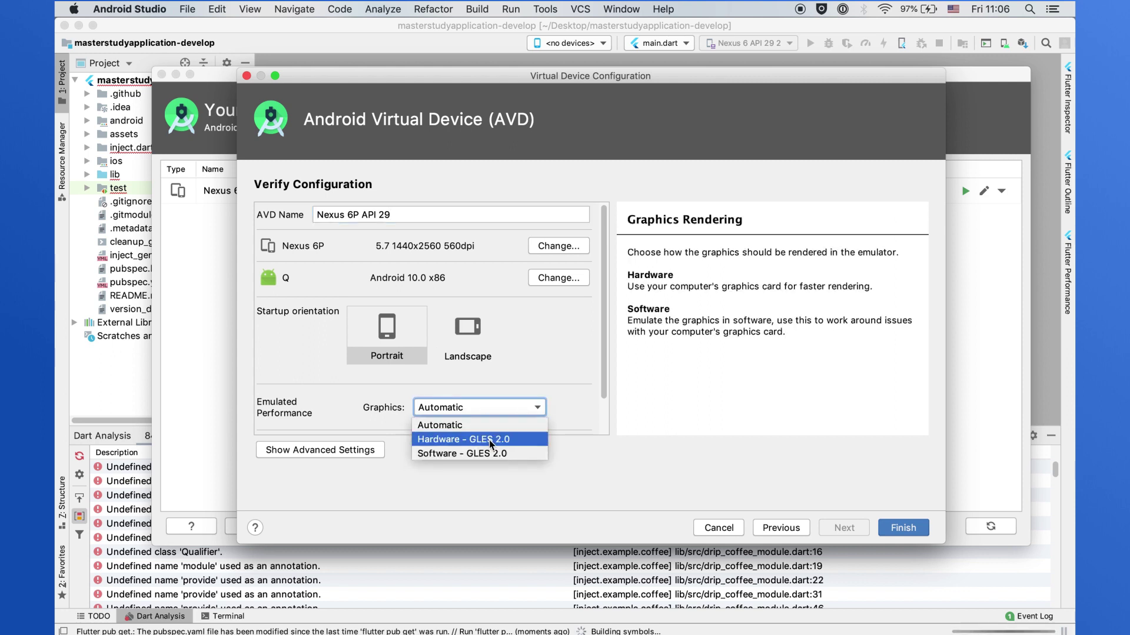
left_click(489, 439)
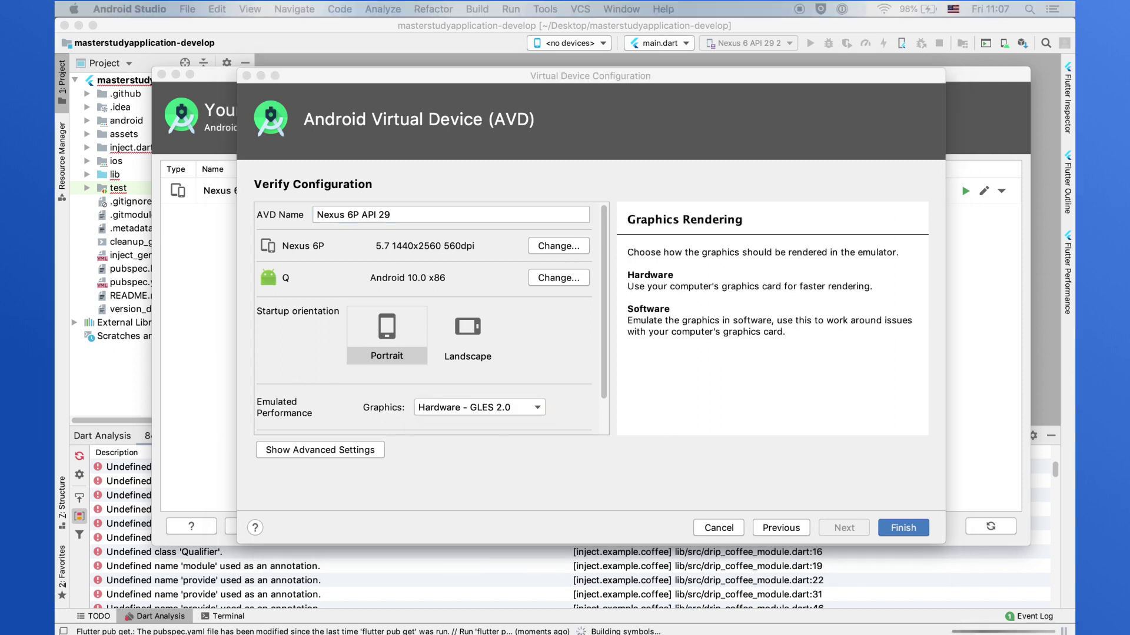
left_click(894, 529)
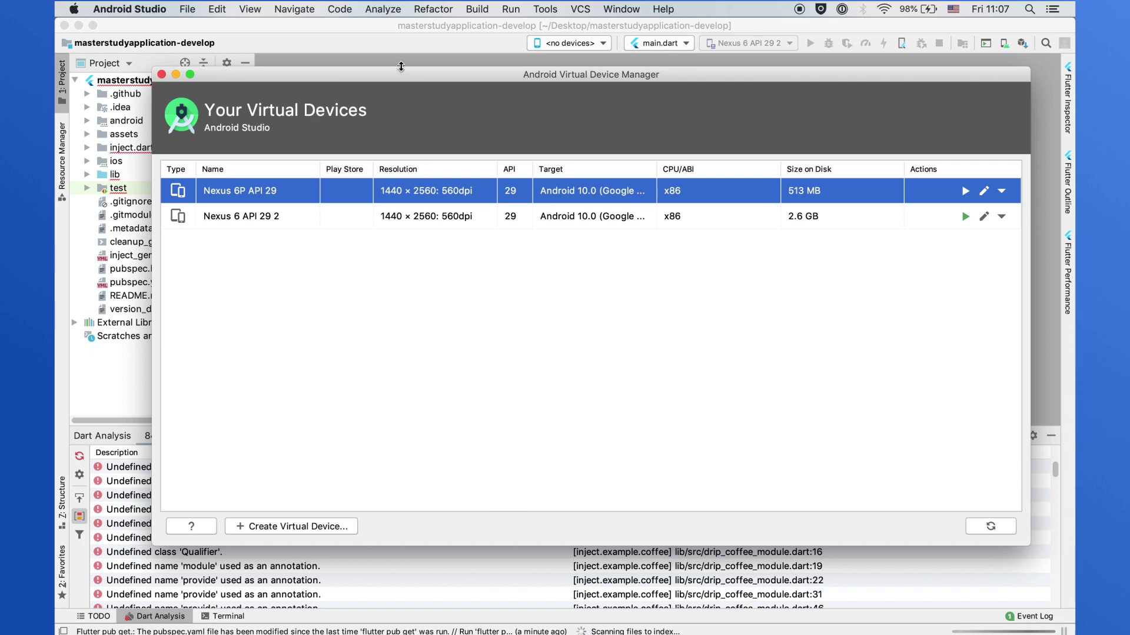
key("Escape")
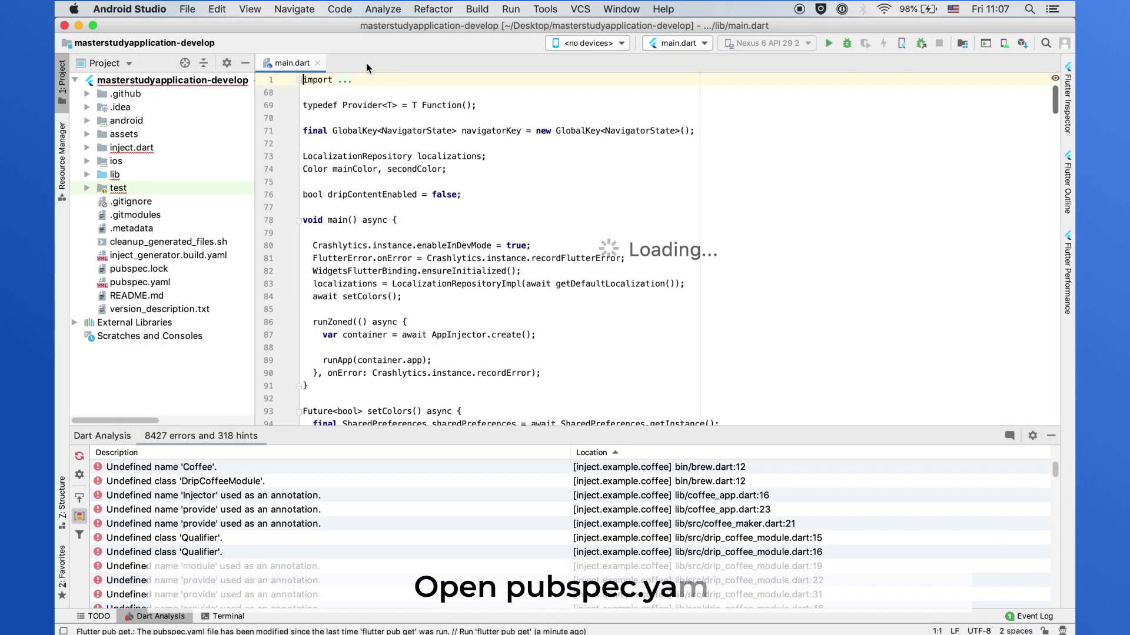
- Close main.dart, open pubspec.yaml and run Pub get to fetch the Flutter packages
left_click(318, 63)
left_click(156, 285)
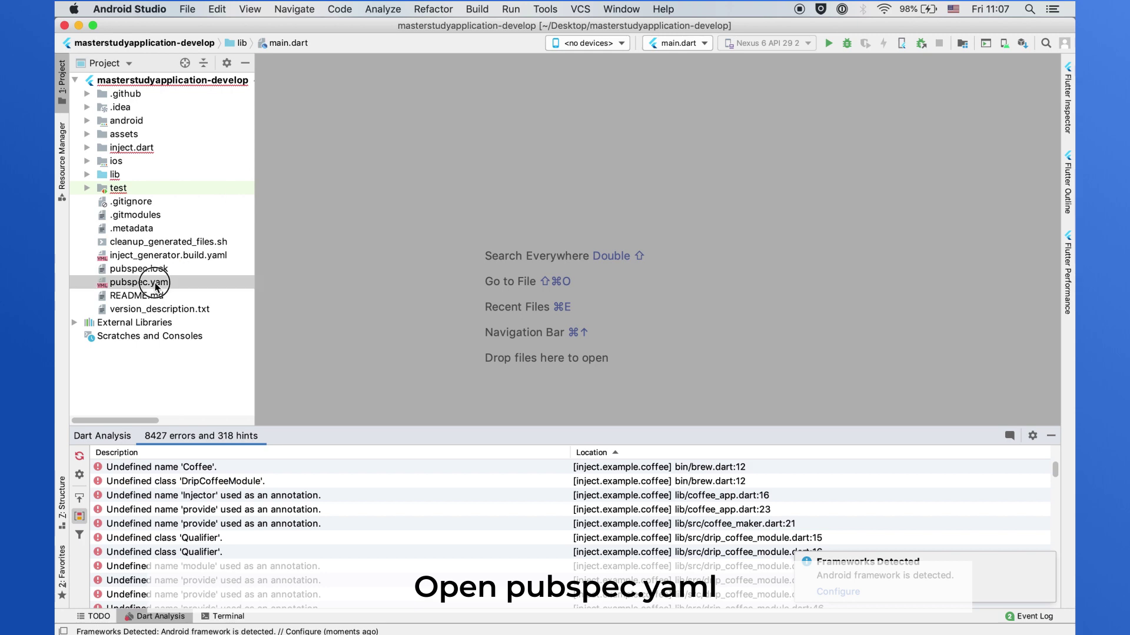
double_click(155, 283)
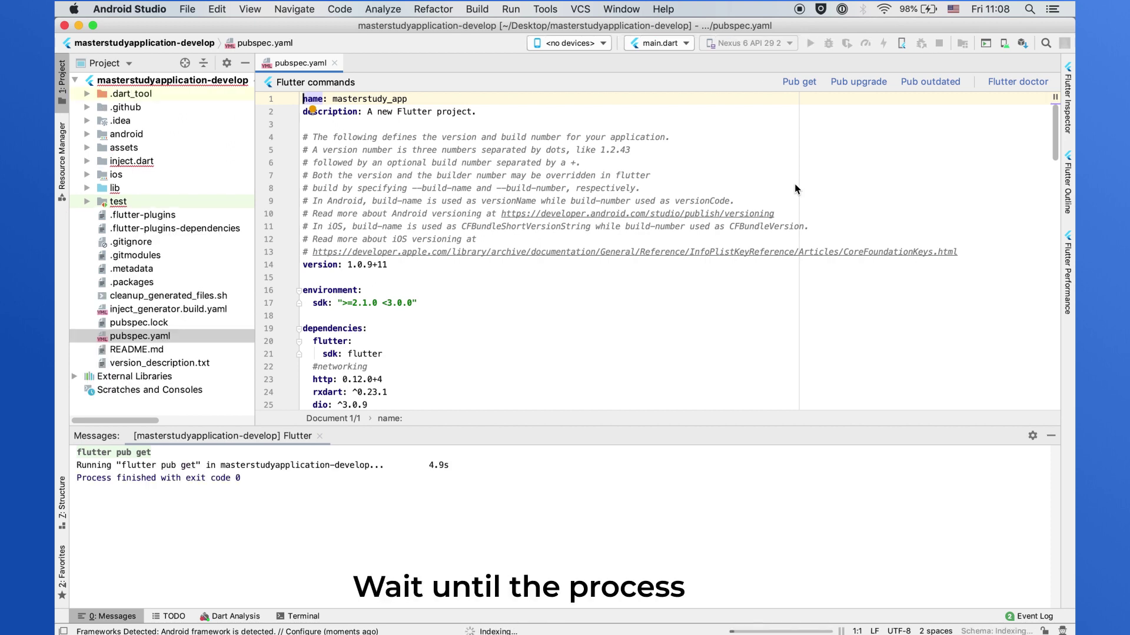
left_click(815, 149)
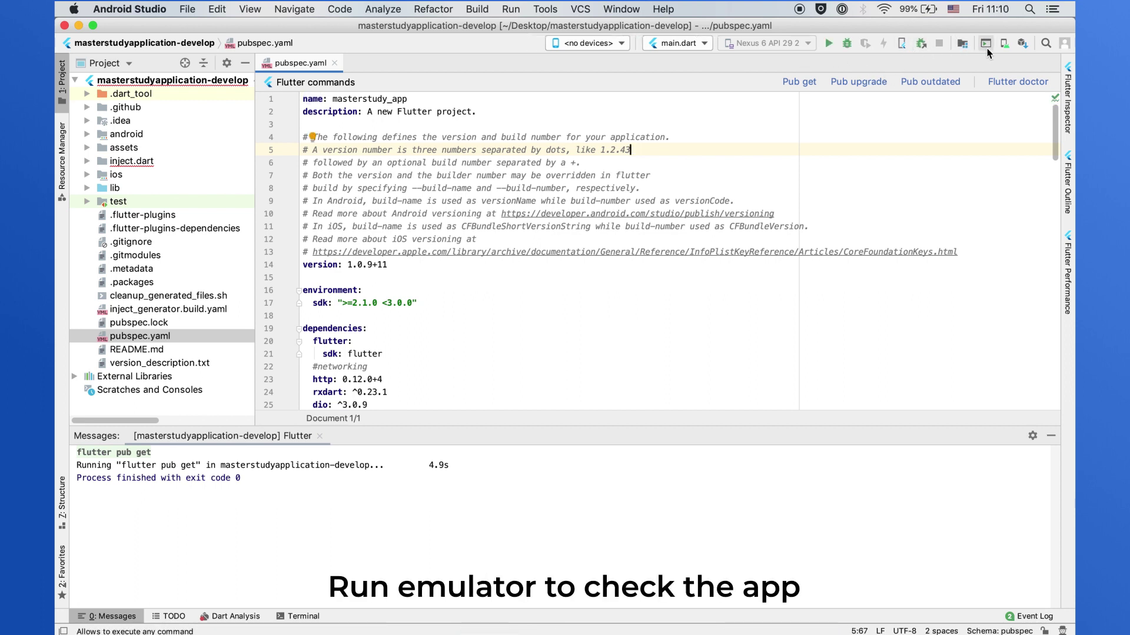
- Launch the Nexus 6 API 29 2 emulator from the AVD Manager
left_click(1004, 45)
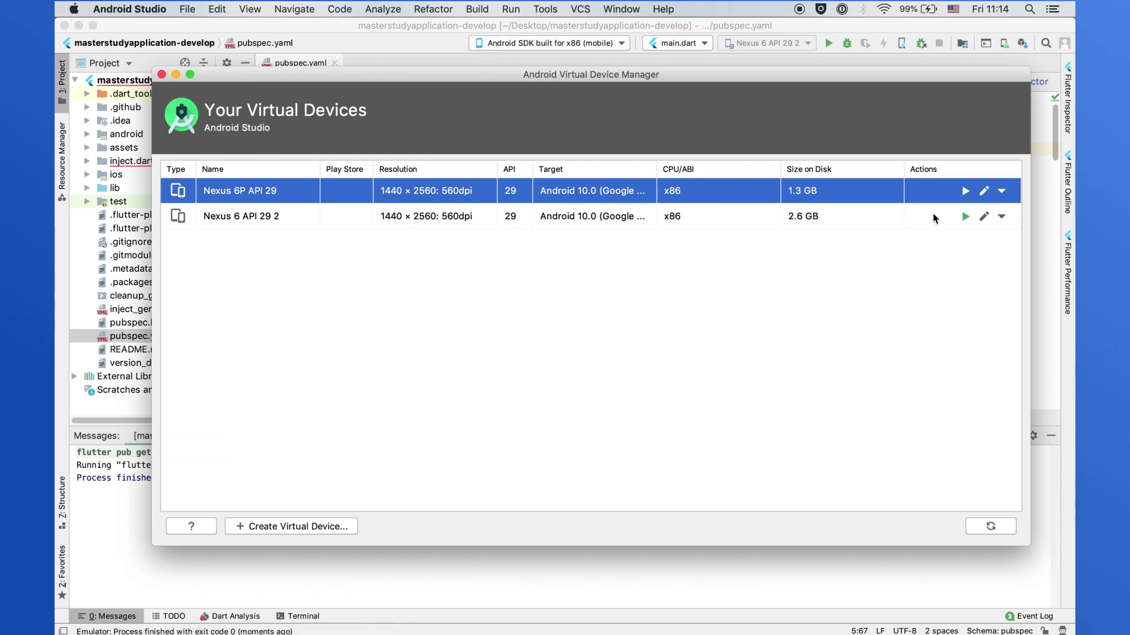
left_click(934, 213)
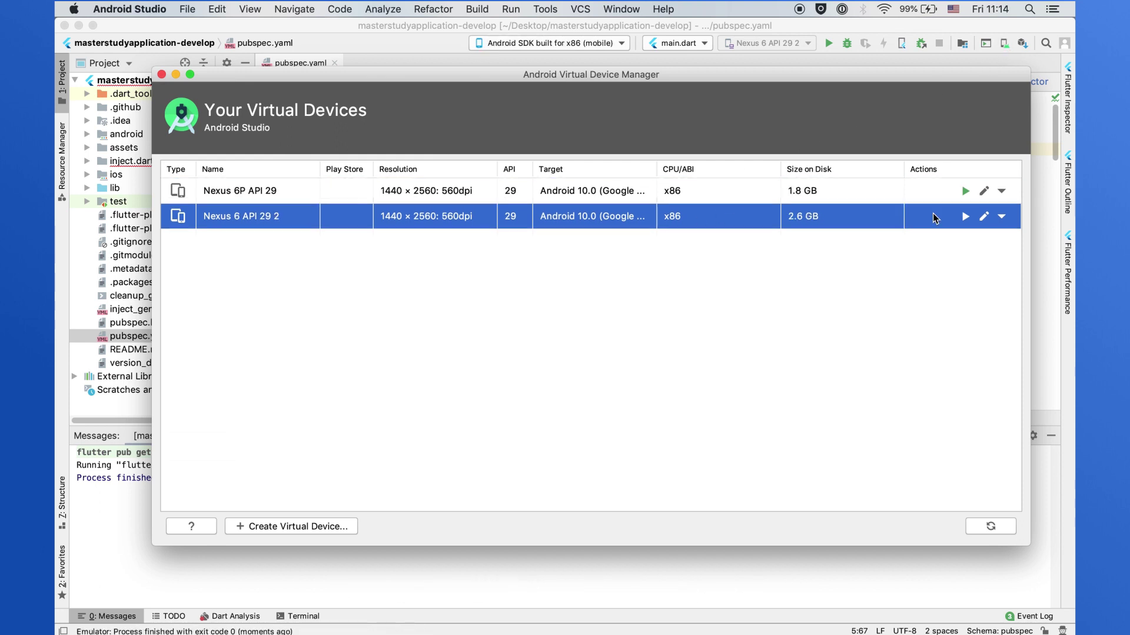
left_click(964, 218)
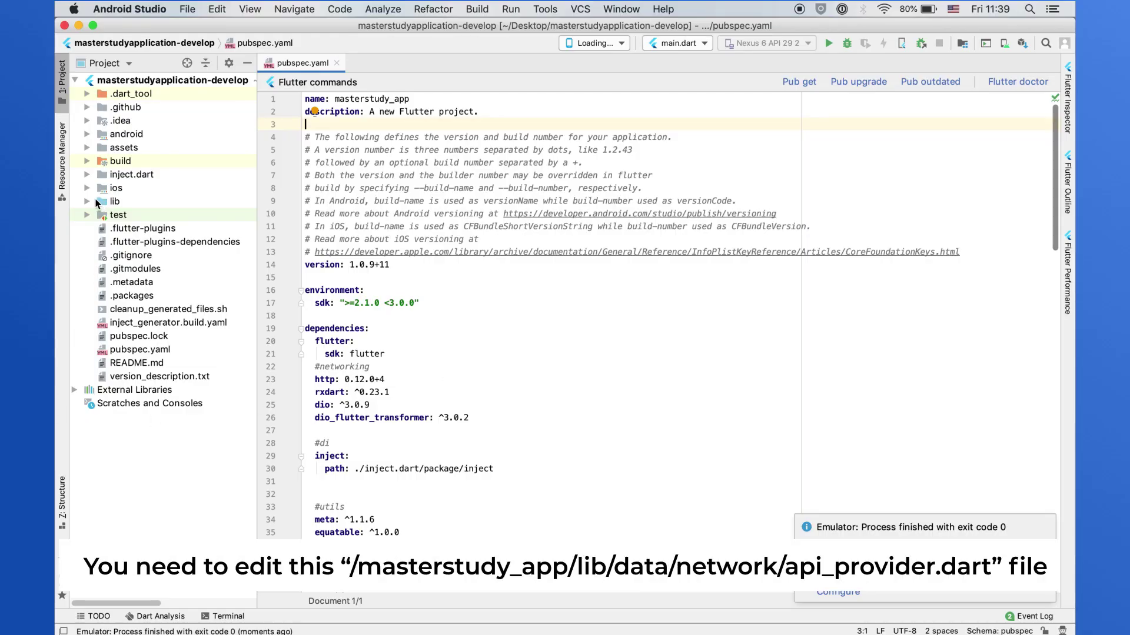
- Open lib/data/network/api_provider.dart and select the stylemixthemes domain in BASE_URL on line 29
left_click(89, 201)
left_click(99, 216)
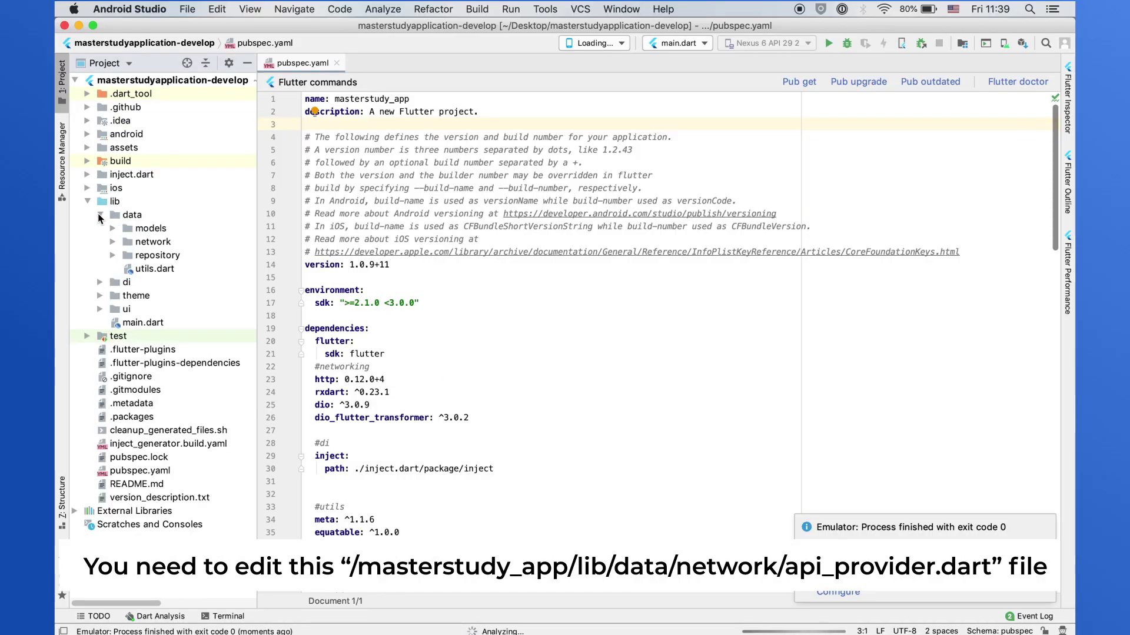
left_click(113, 242)
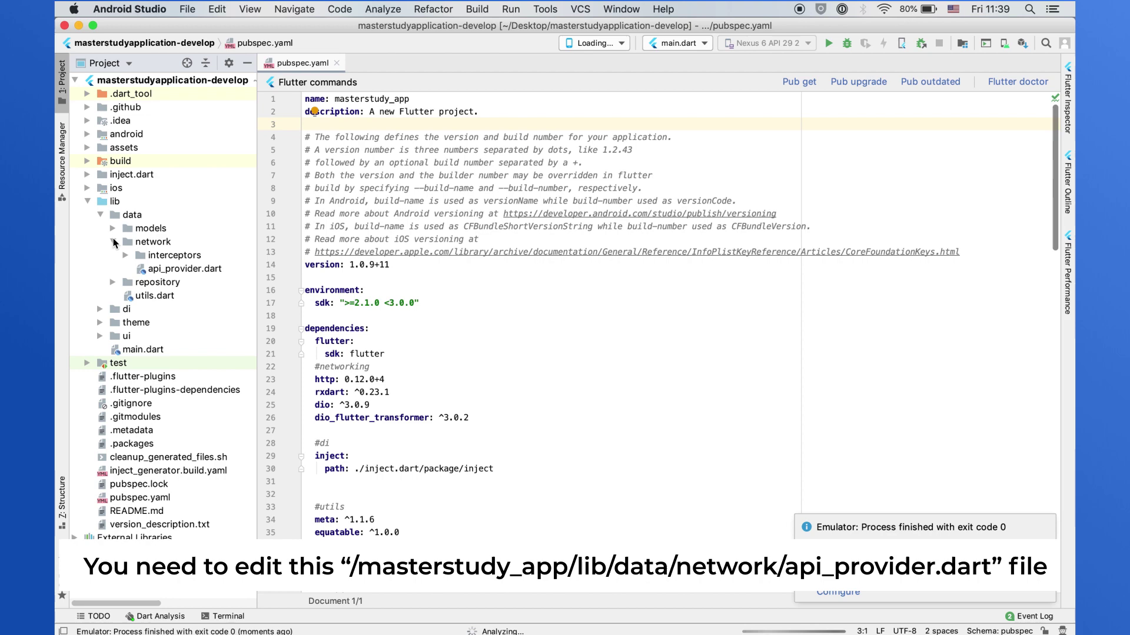
double_click(171, 269)
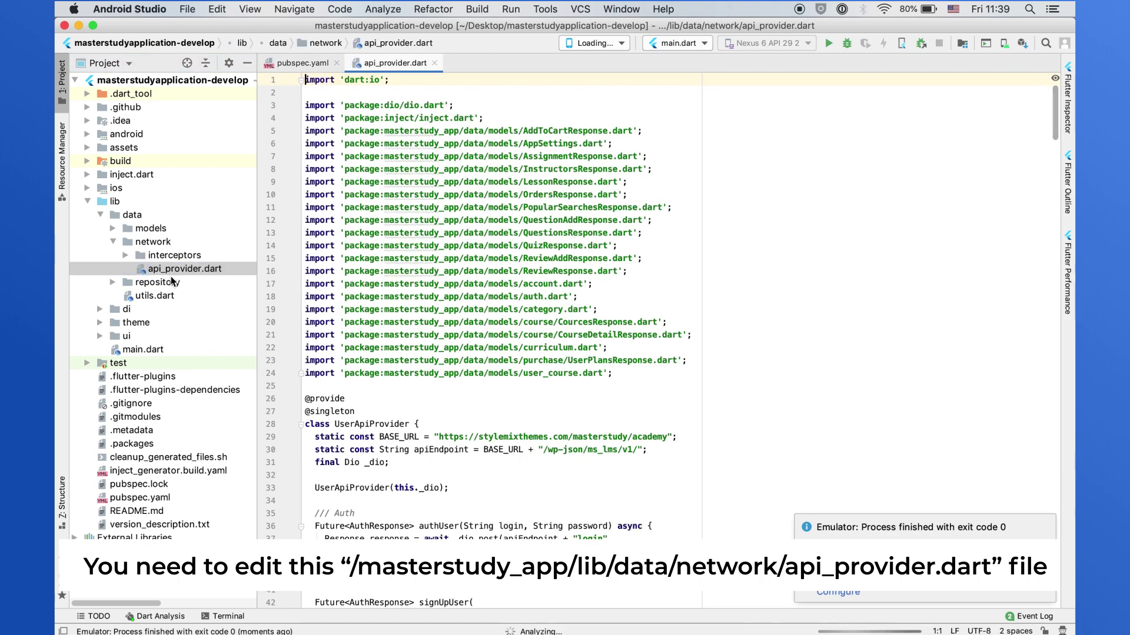
left_click_drag(440, 437, 643, 437)
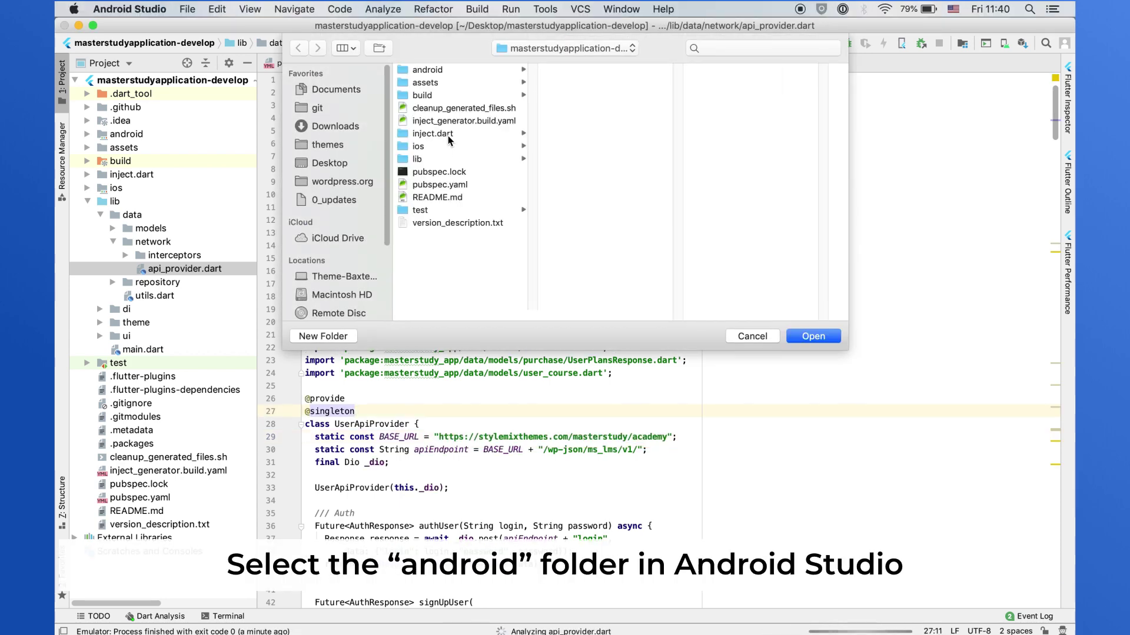
- Open the project's android folder, replacing the current project in this window
left_click(435, 70)
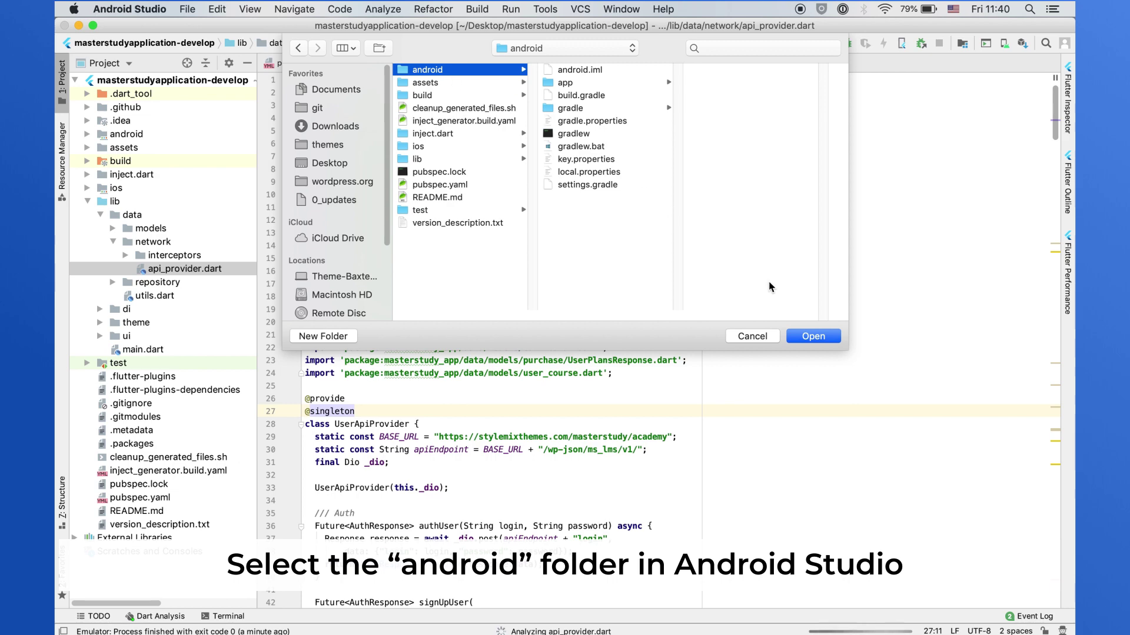
left_click(804, 336)
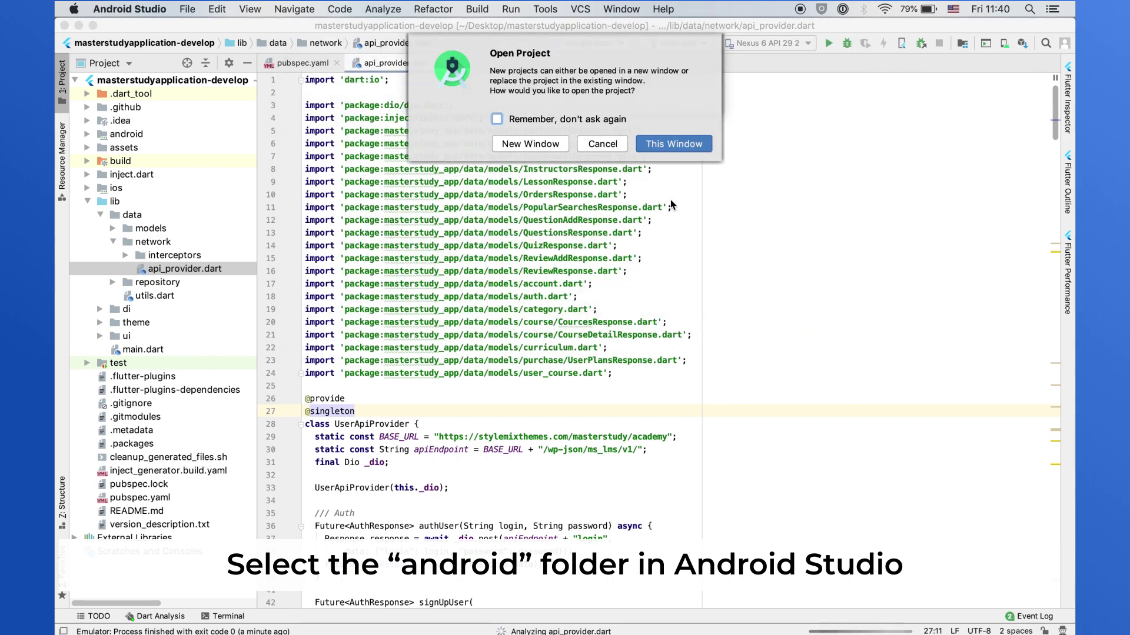
left_click(669, 150)
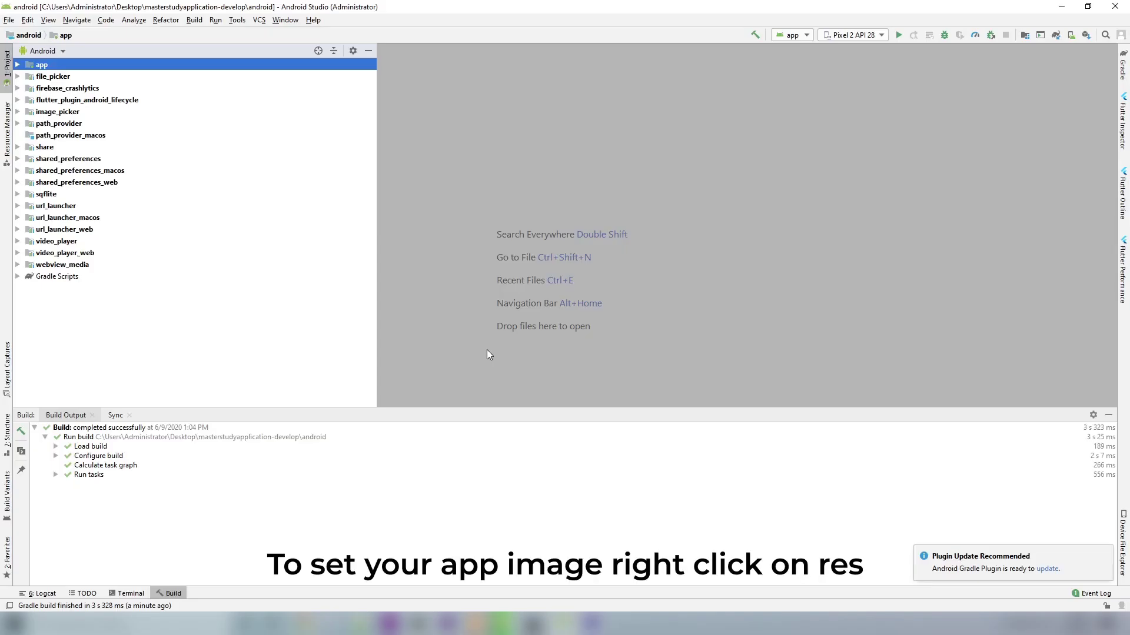
- Start a new Image Asset from the app module's res folder
left_click(17, 64)
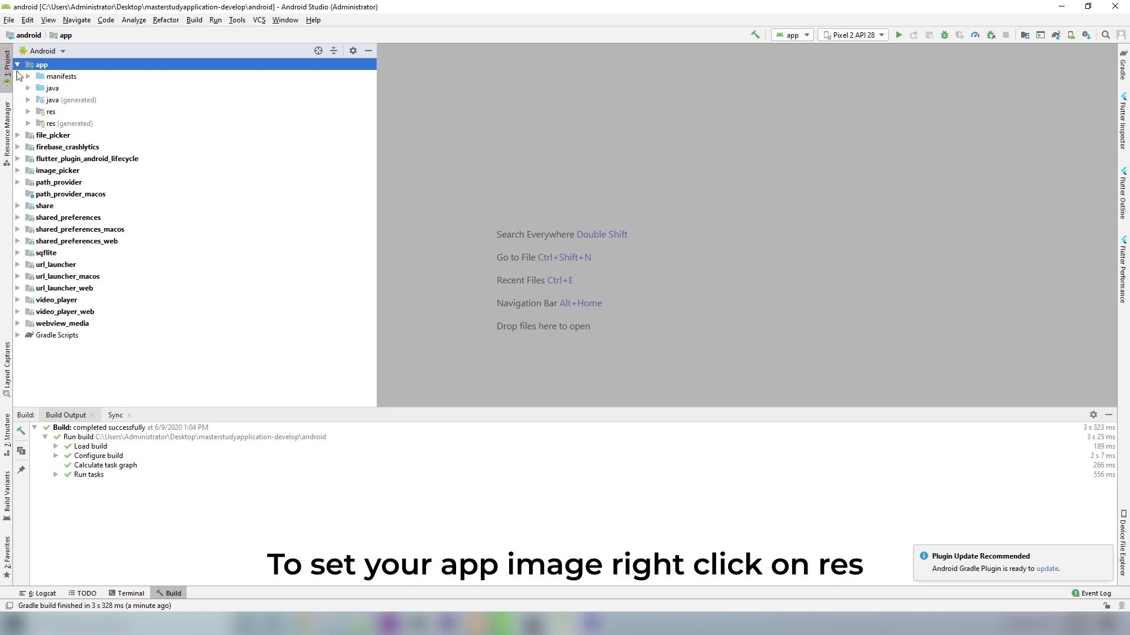
left_click(43, 111)
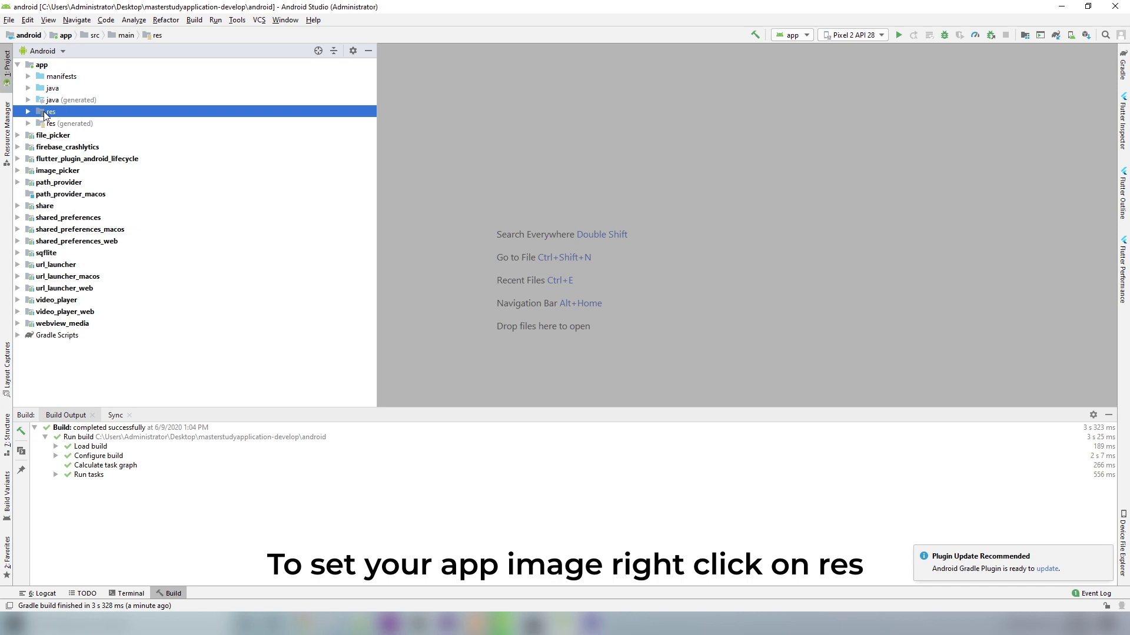
right_click(43, 111)
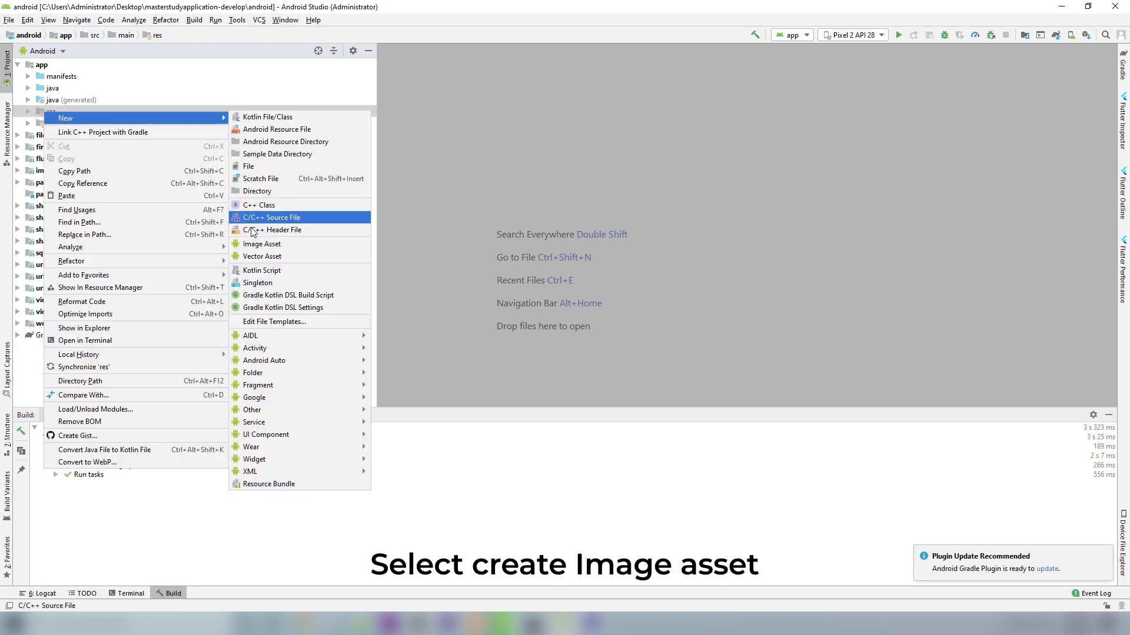
left_click(256, 246)
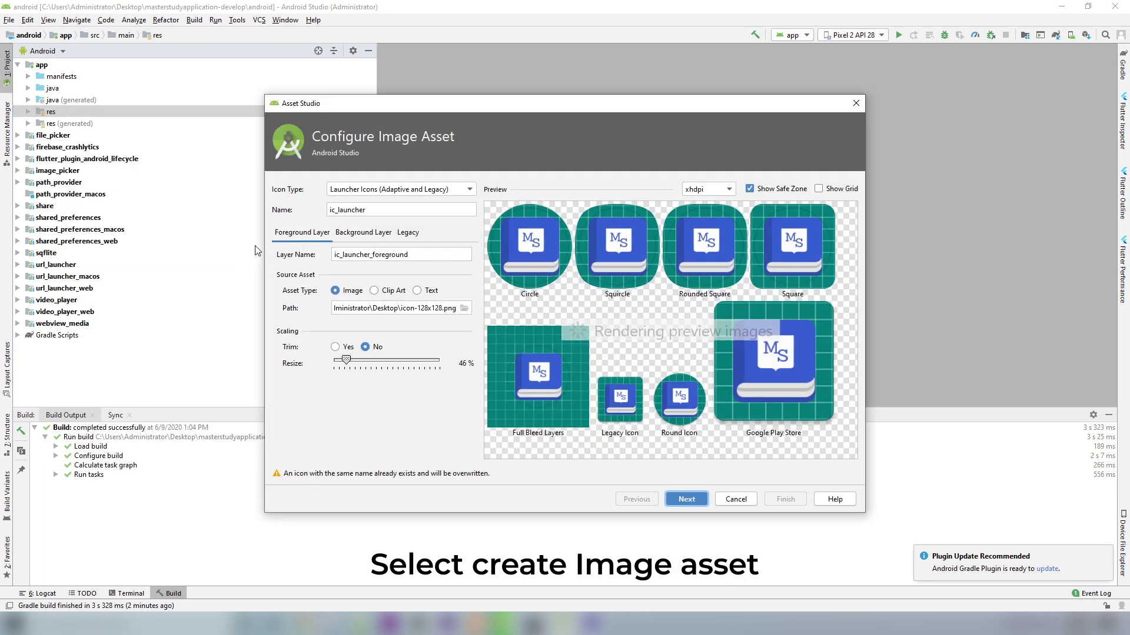
- Use icon-128x128.png as the launcher icon source, resize it to 46%, and generate the icons
left_click(465, 309)
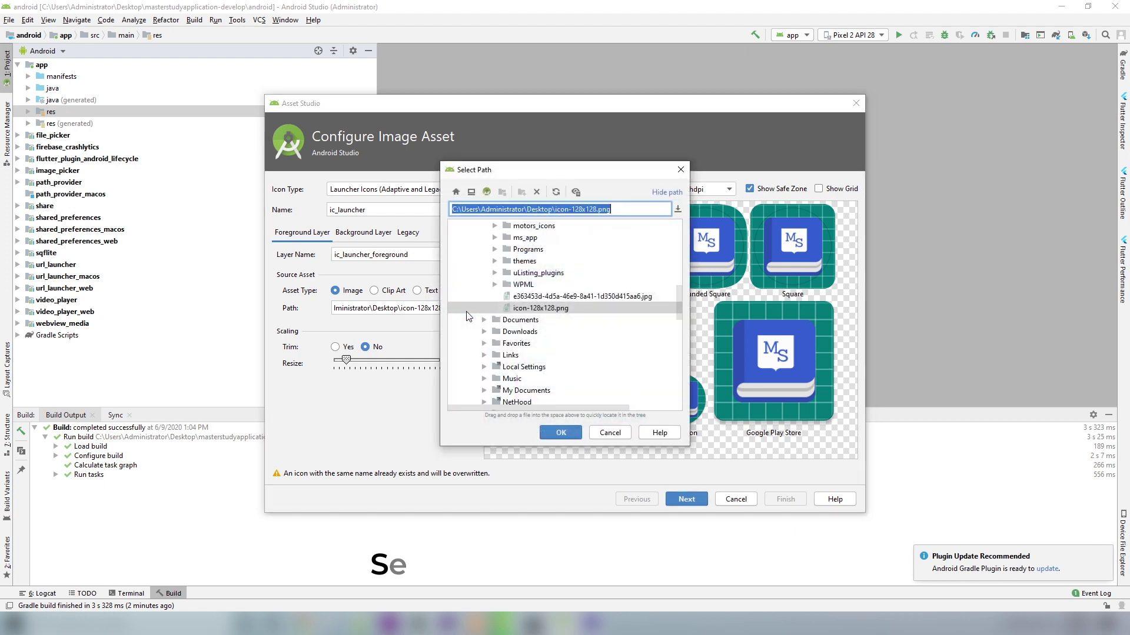
left_click(532, 309)
left_click(560, 431)
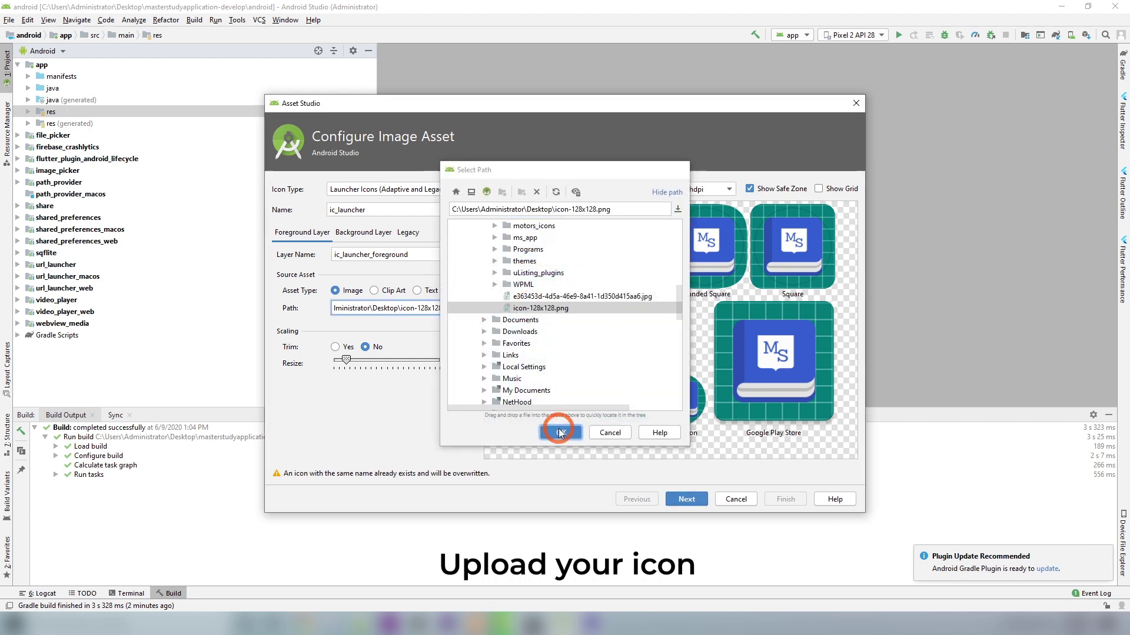
left_click(346, 360)
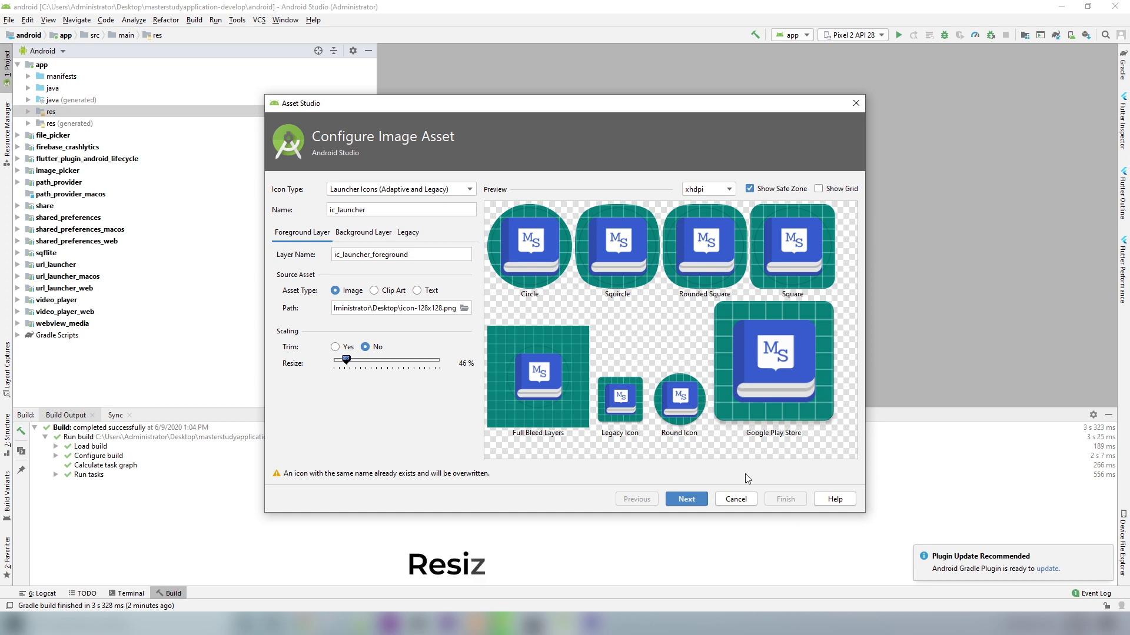
left_click(686, 499)
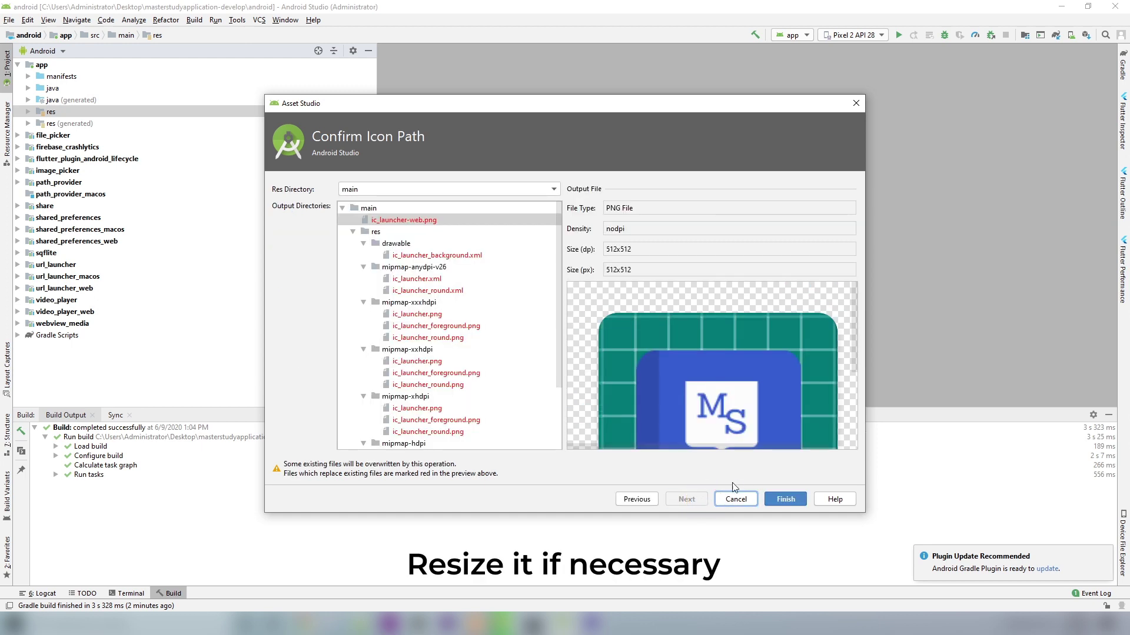
left_click(782, 501)
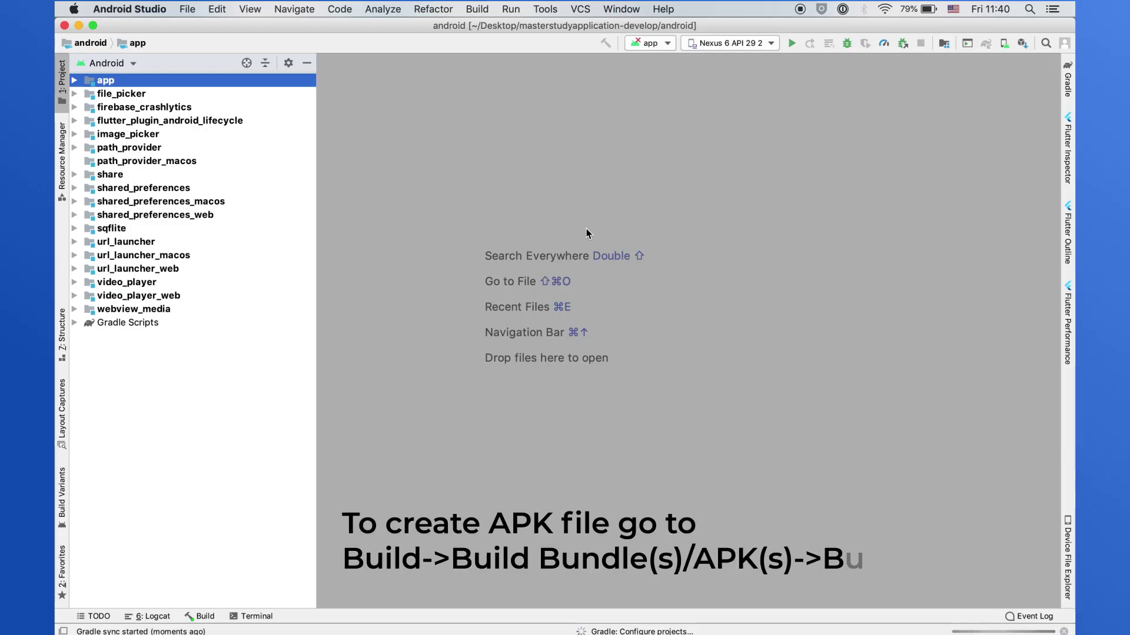
- Build the app module's APK from Build > Build Bundle(s) / APK(s) > Build APK(s)
left_click(477, 10)
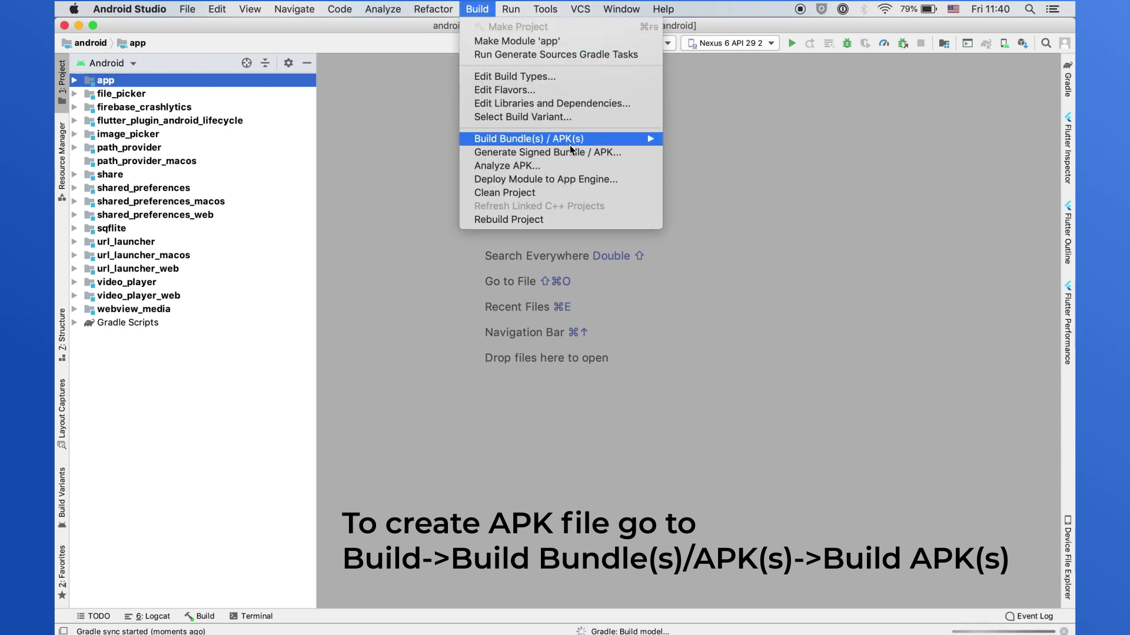
mouse_move(570, 145)
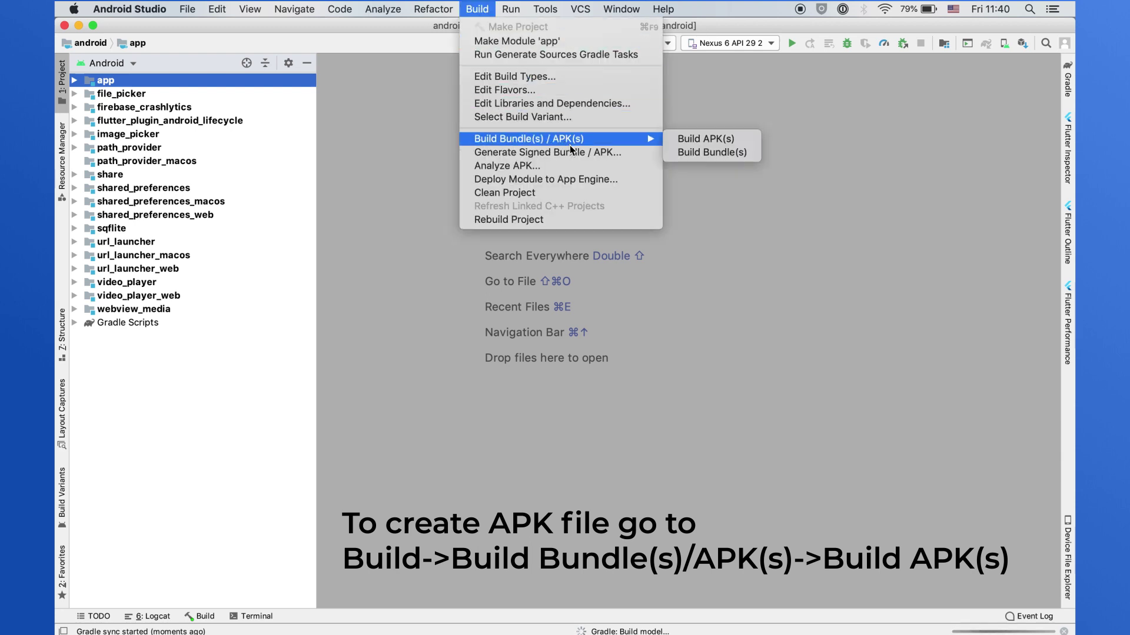
left_click(691, 141)
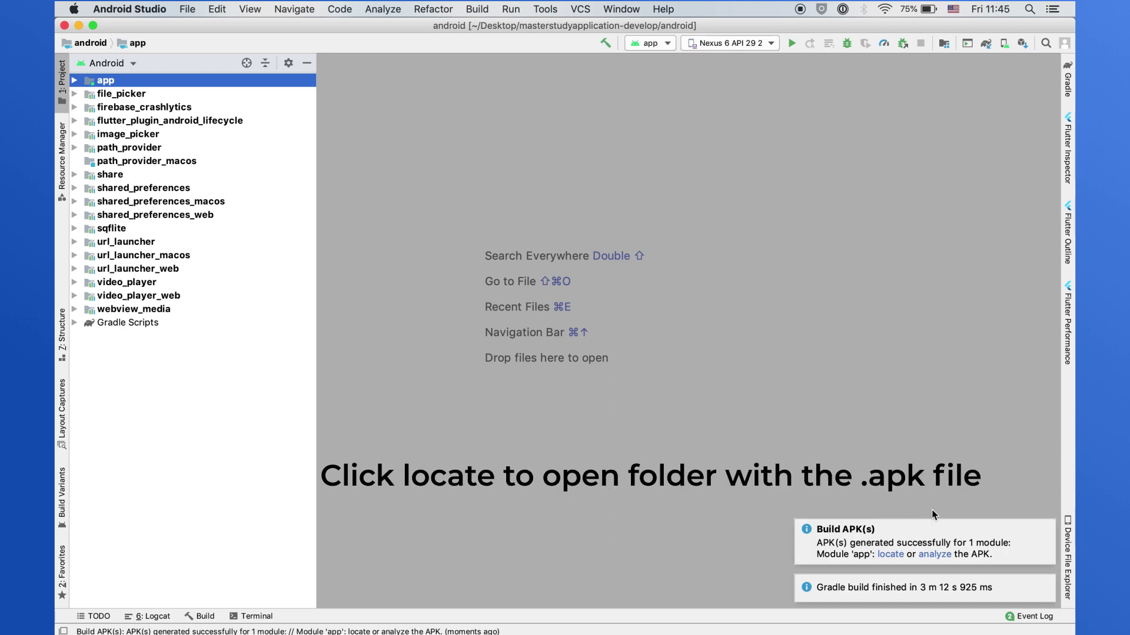
- Locate the generated APK, then launch the Nexus 6 API 29 2 emulator from AVD Manager
left_click(890, 554)
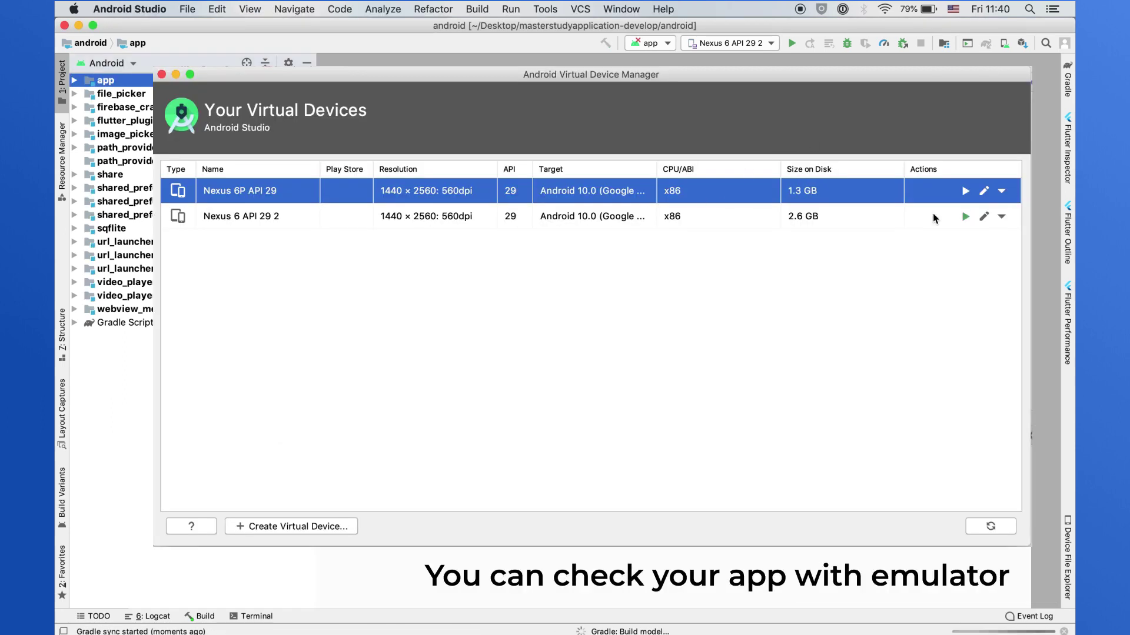
left_click(933, 217)
left_click(965, 216)
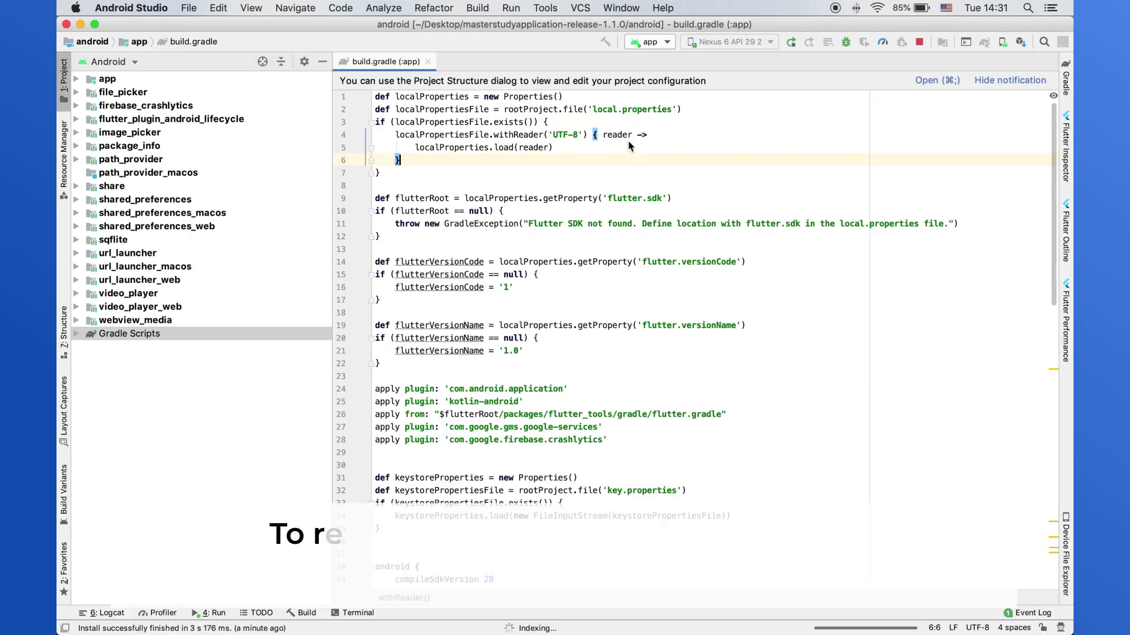
- Start Generate Signed Bundle / APK with Android App Bundle chosen and advance to the key store step
left_click(612, 96)
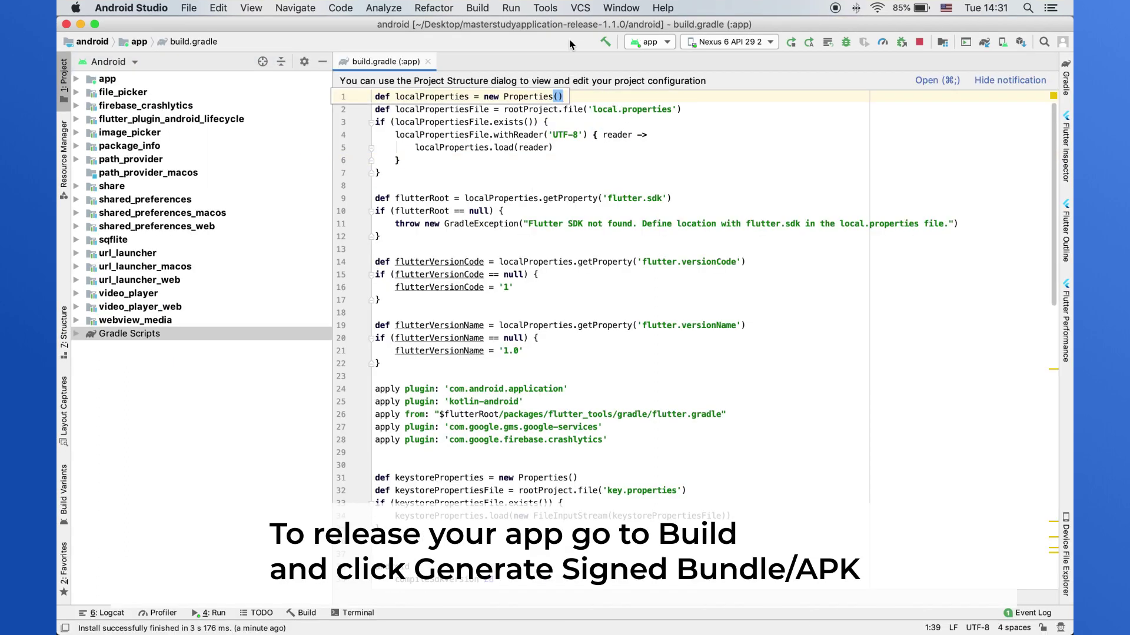
left_click(478, 8)
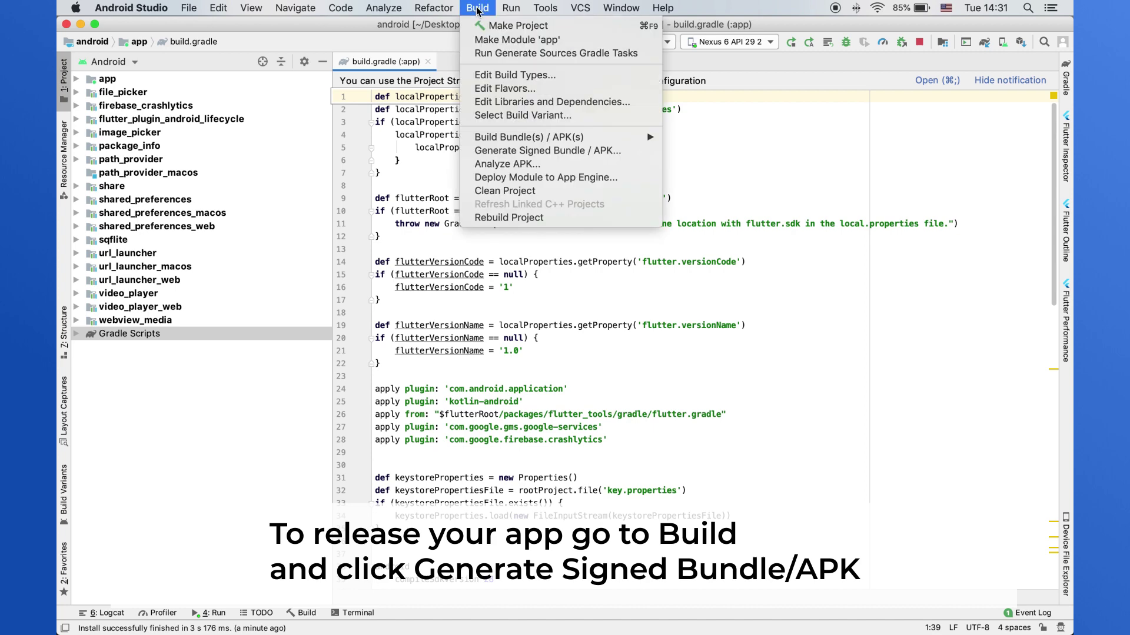
left_click(528, 152)
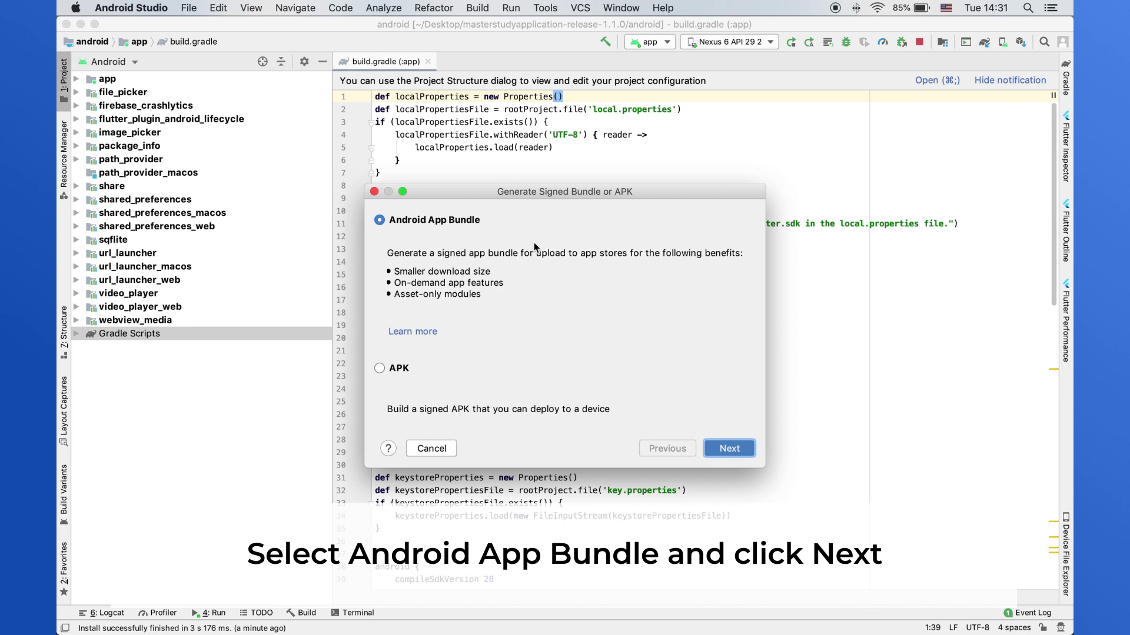
left_click(717, 450)
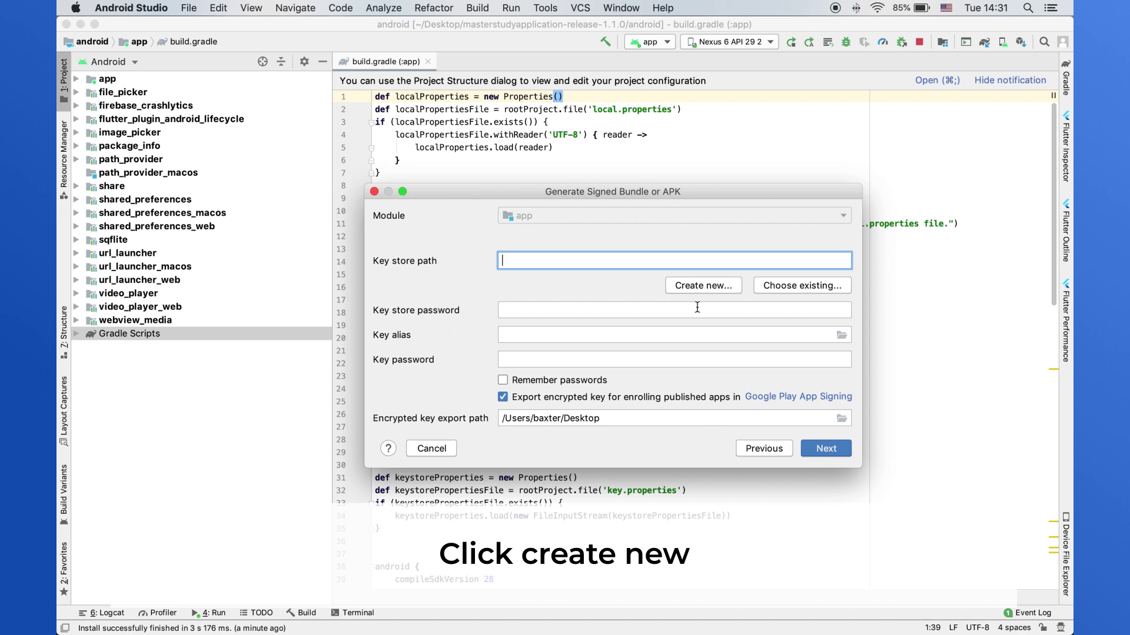
- Create a new key store file named Testapp.jks in the Desktop folder
left_click(699, 286)
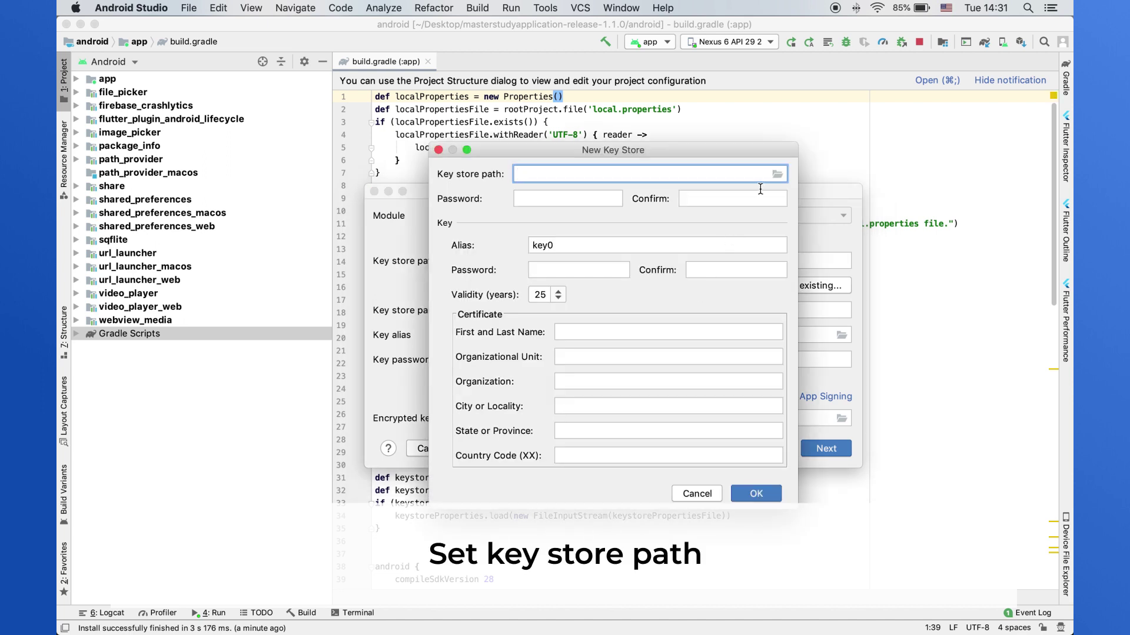
left_click(776, 177)
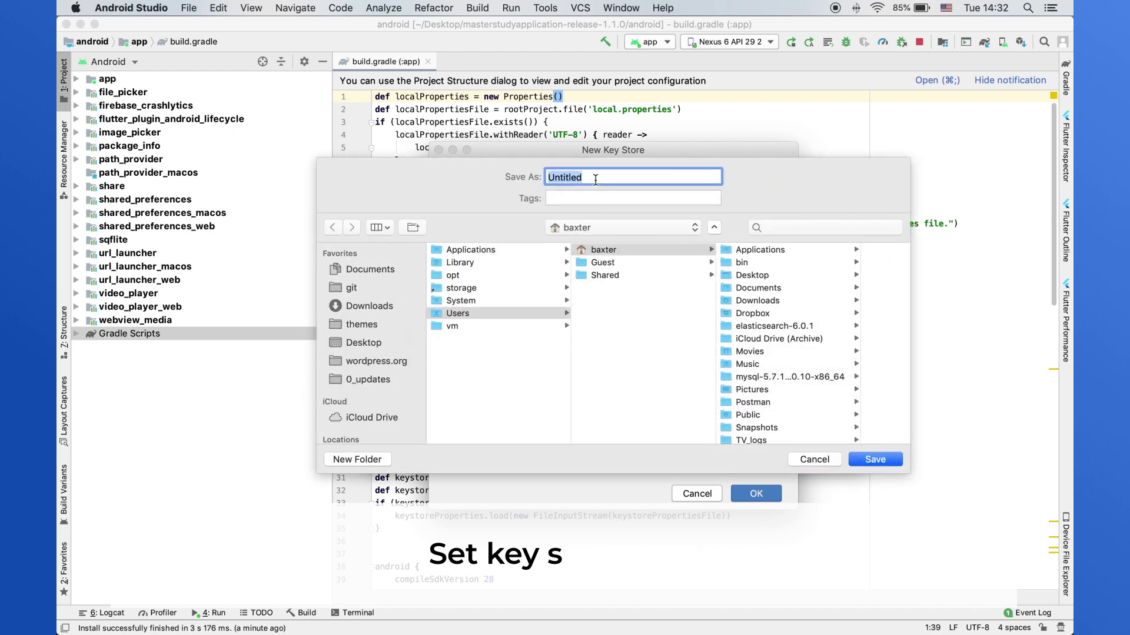
type("Testapp.jks")
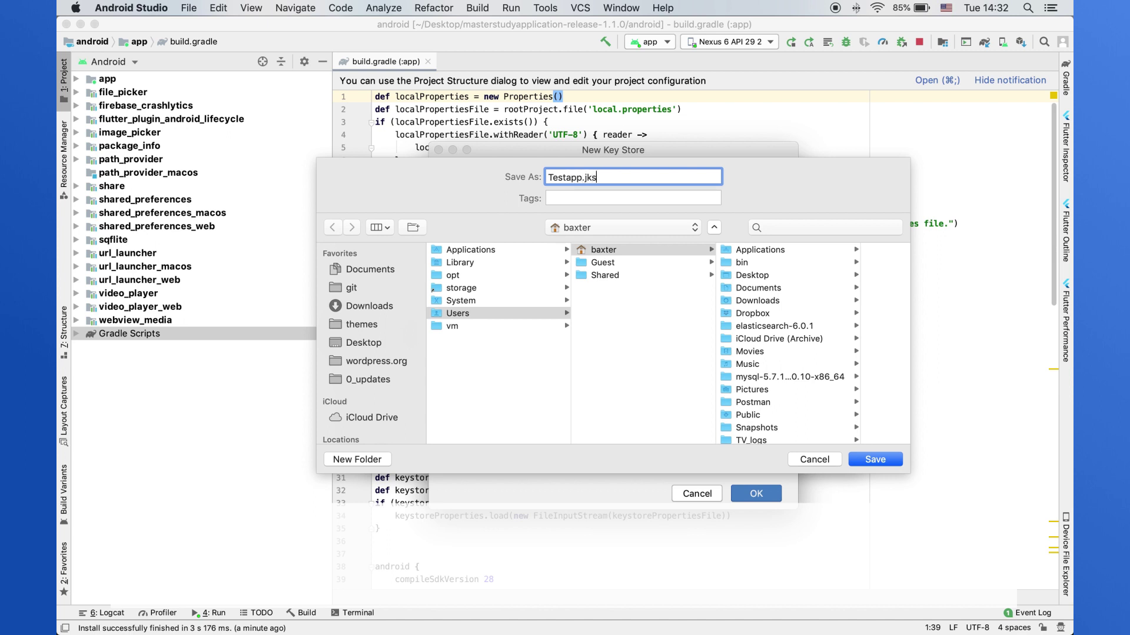
left_click(364, 343)
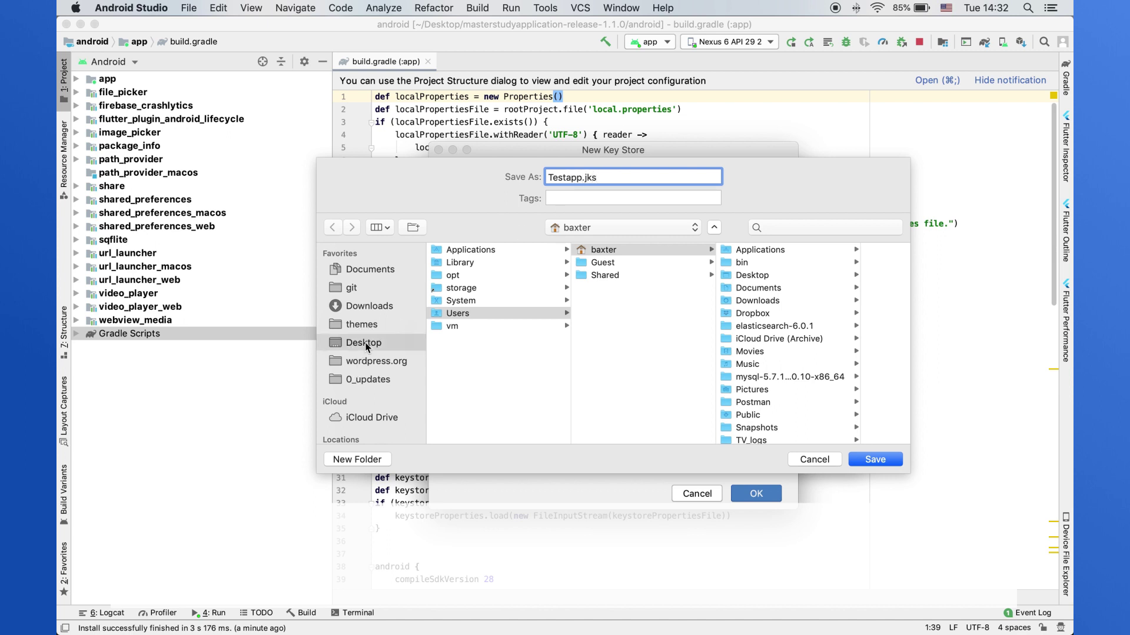
left_click(859, 459)
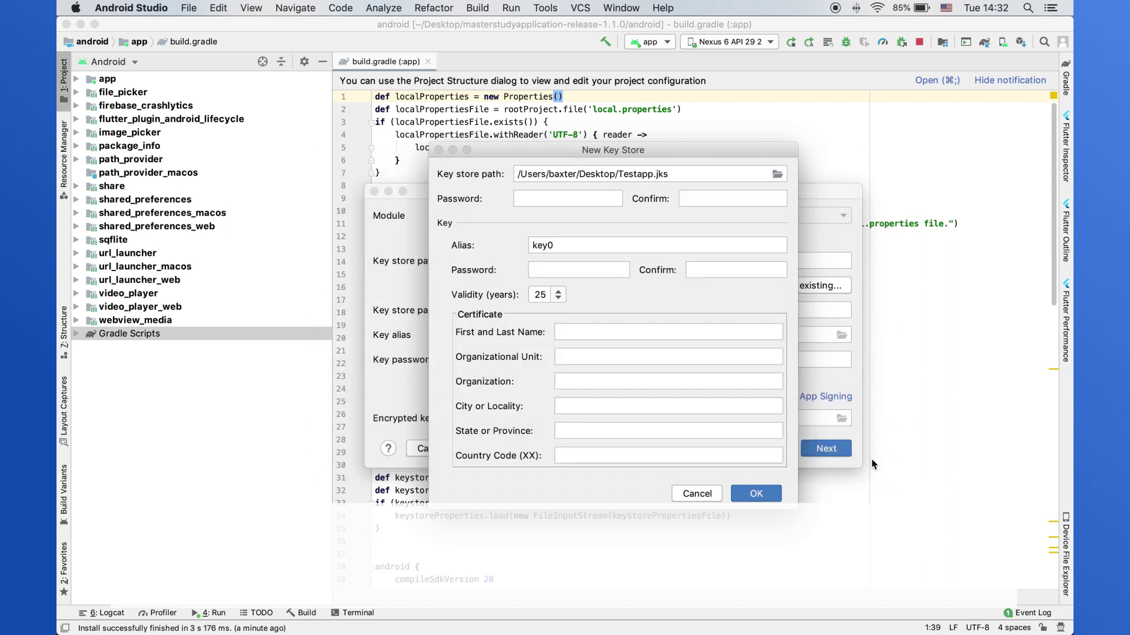
- Enter and confirm the key store password and the key0 key password
left_click(577, 204)
type("123456")
left_click(688, 199)
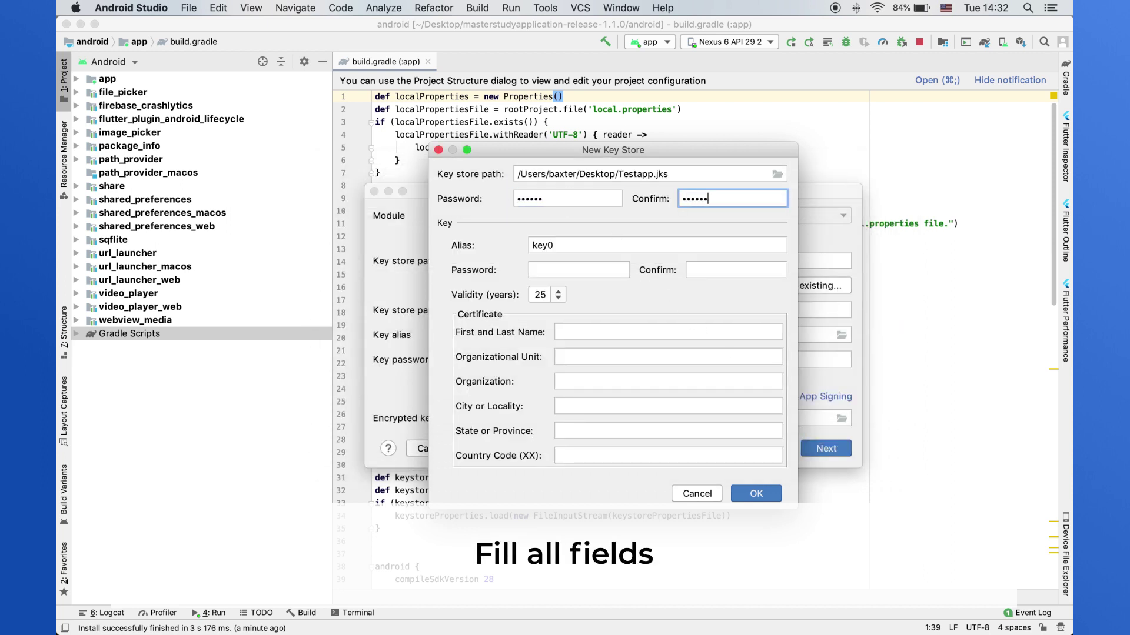
left_click(588, 272)
type("123456")
key("Tab")
type("1234")
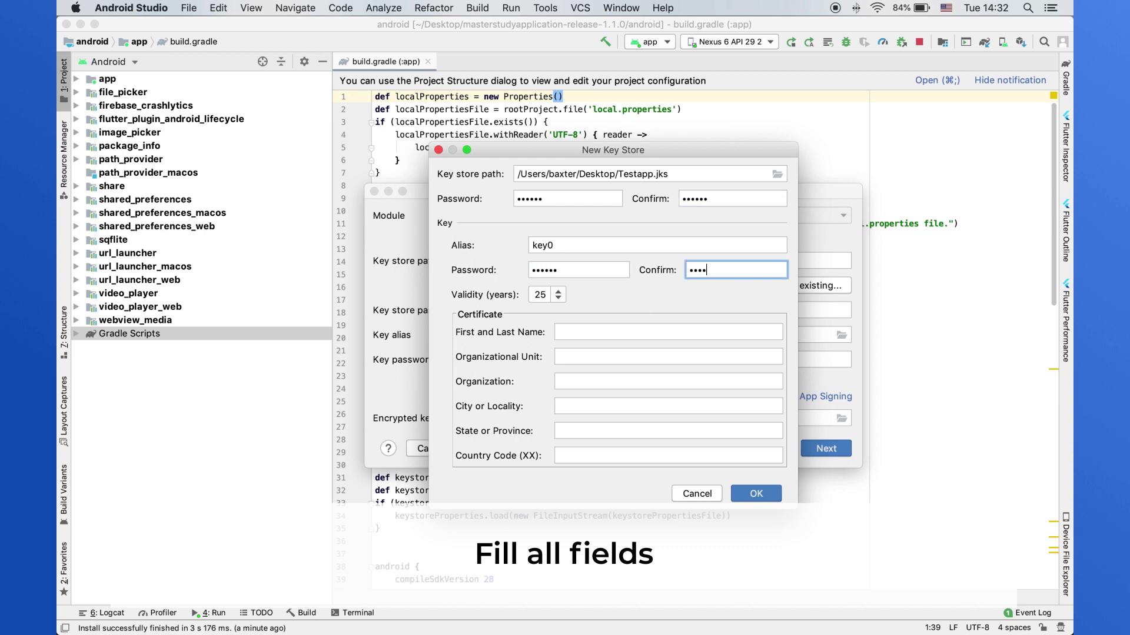
type("56")
- Fill the certificate with holder name, unit, StylemixThemes, Las Vegas, Nevada, US, and create the key store
left_click(586, 326)
type("Demo")
key("Tab")
type("Demo")
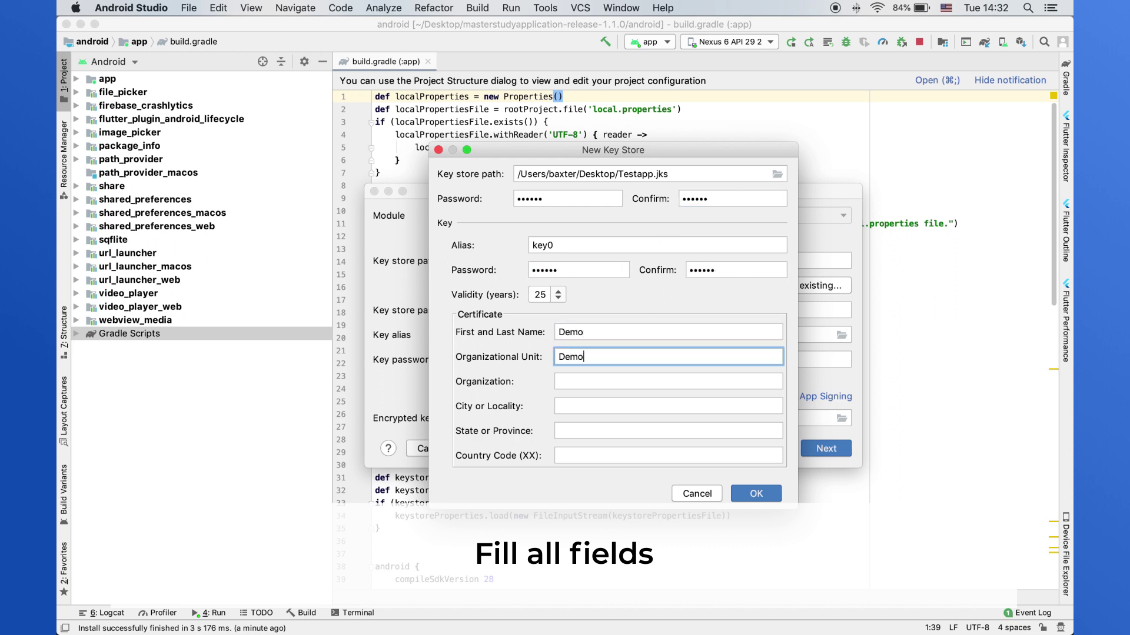
key("Tab")
type("StylemixThemes")
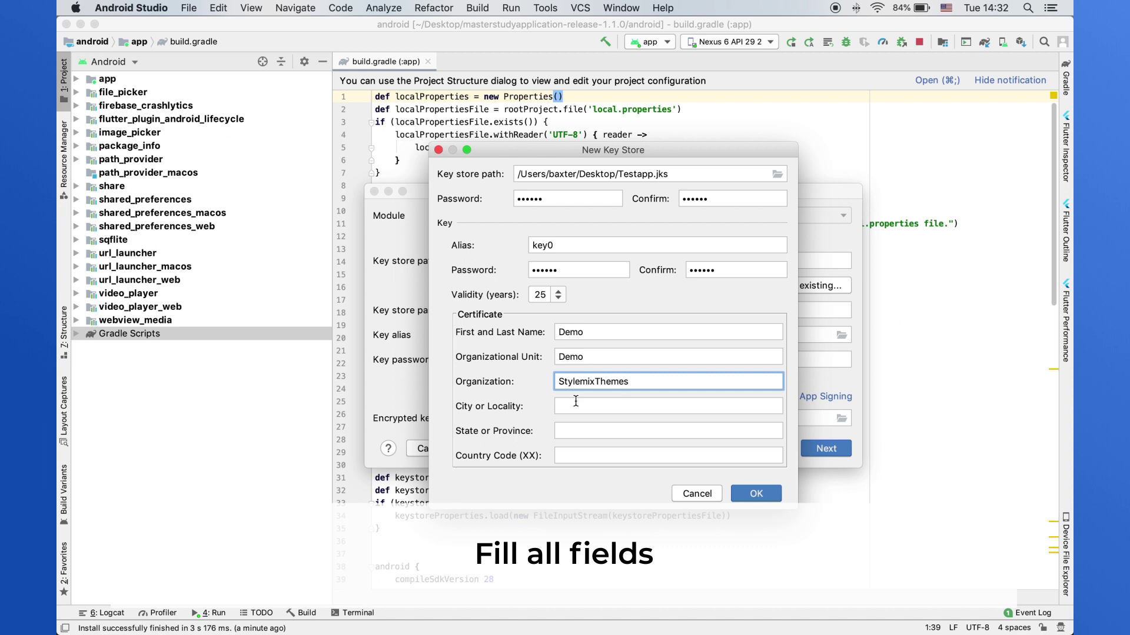
left_click(575, 400)
type("Las Vegas")
key("Tab")
type("Nev")
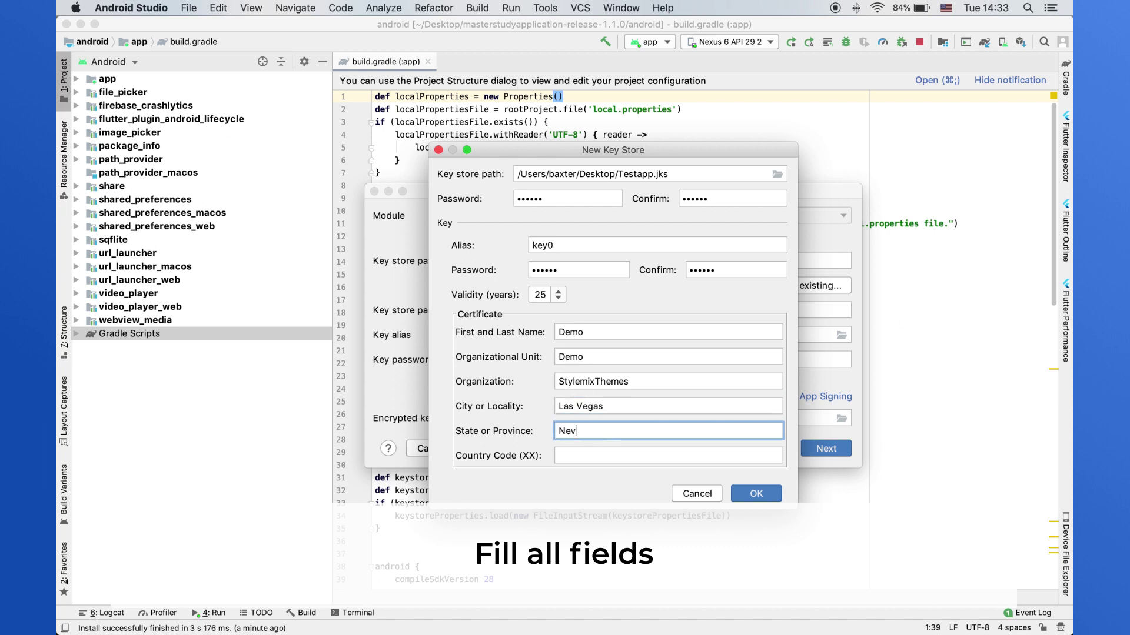
type("ada")
key("Tab")
type("US")
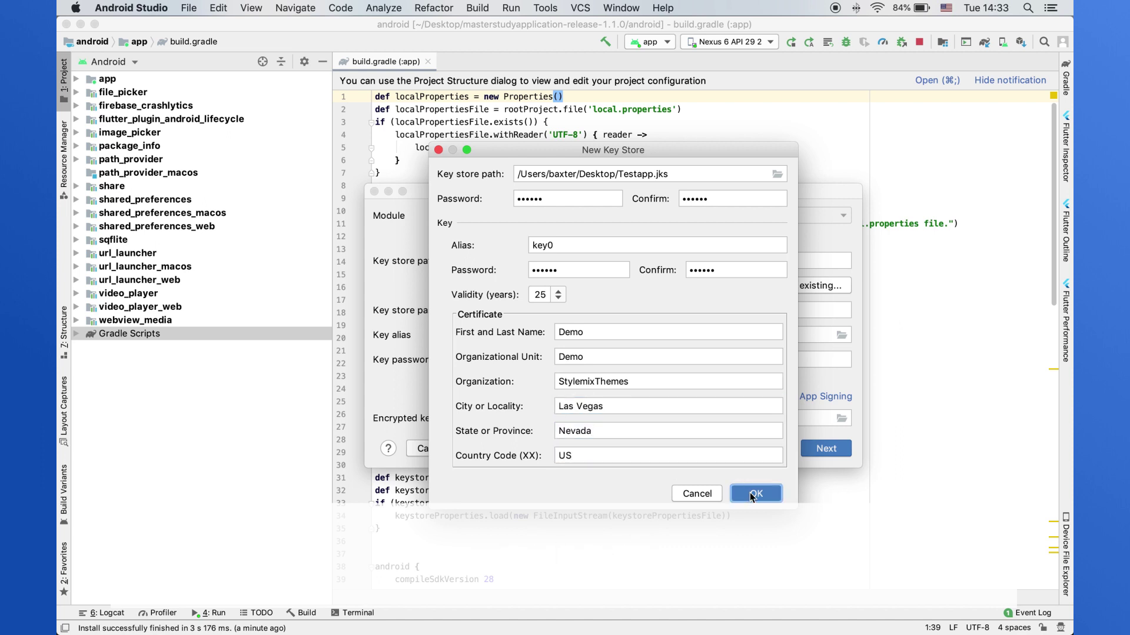
left_click(750, 495)
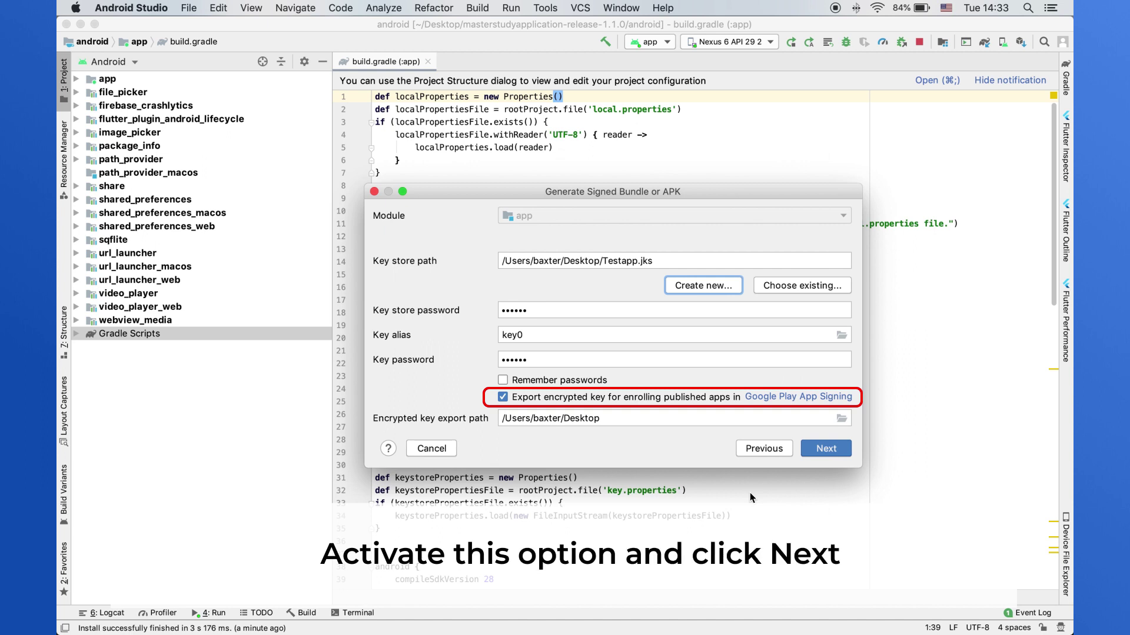
- Choose the release build variant and finish generating the signed App Bundle
left_click(838, 451)
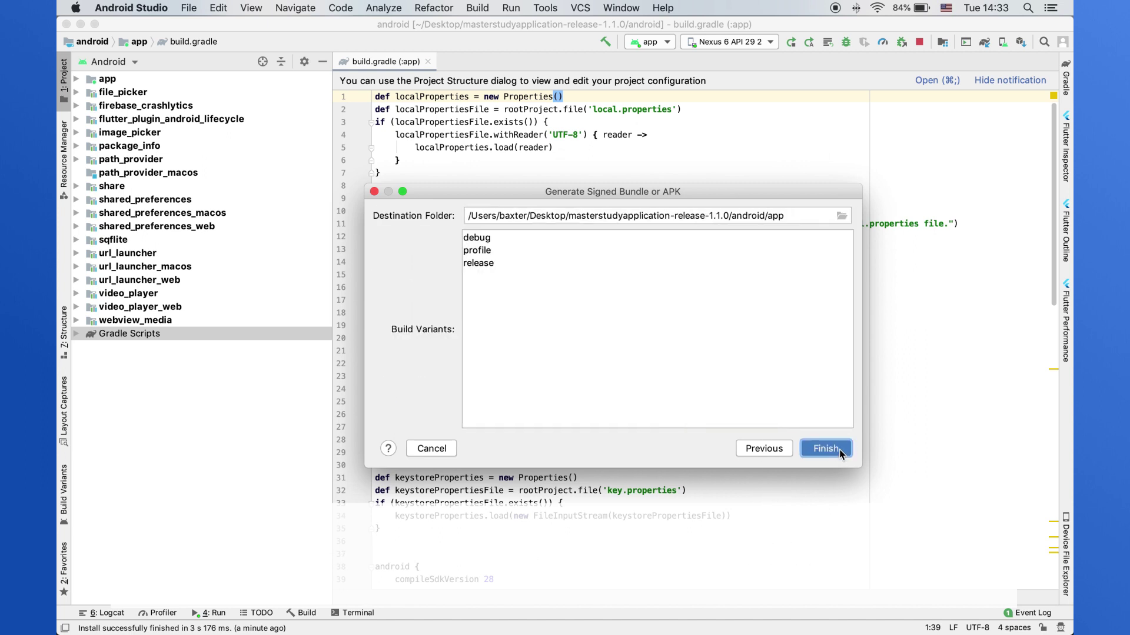
left_click(490, 263)
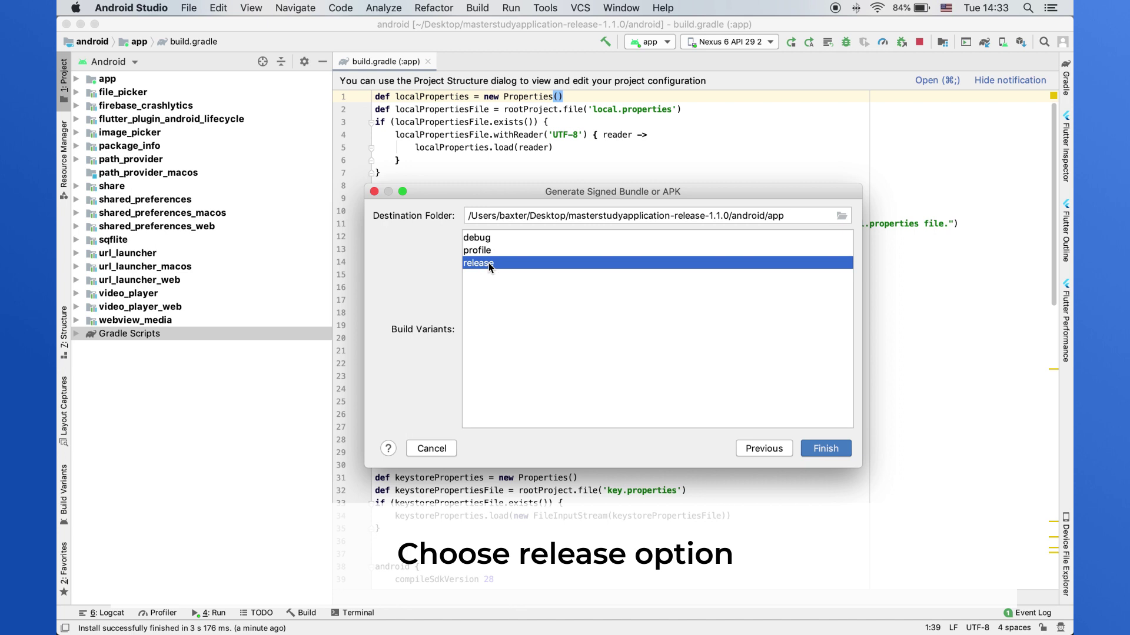
left_click(825, 449)
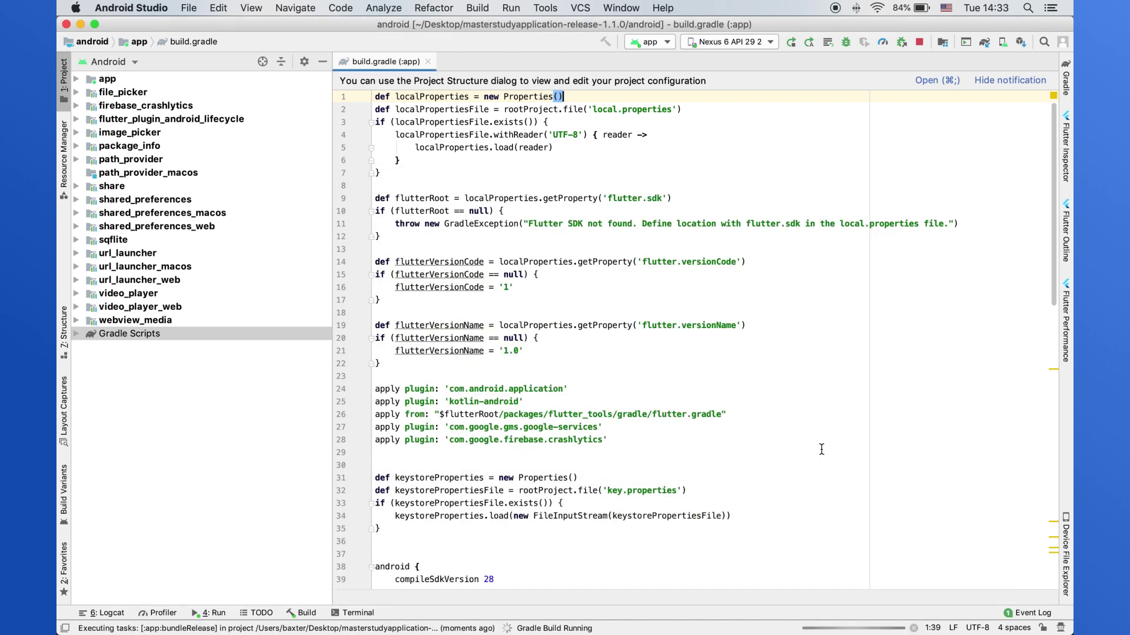